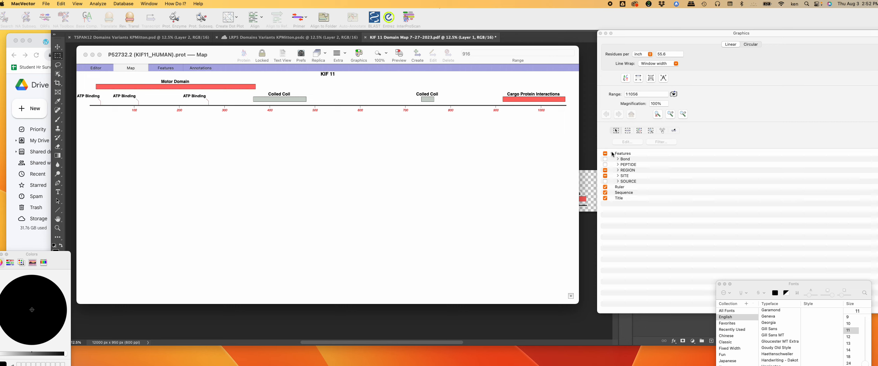
Step: Expand the REGION feature list for the KIF 11 map, then close the MacVector map window
{"action": "left_click", "coordinate": [618, 171]}
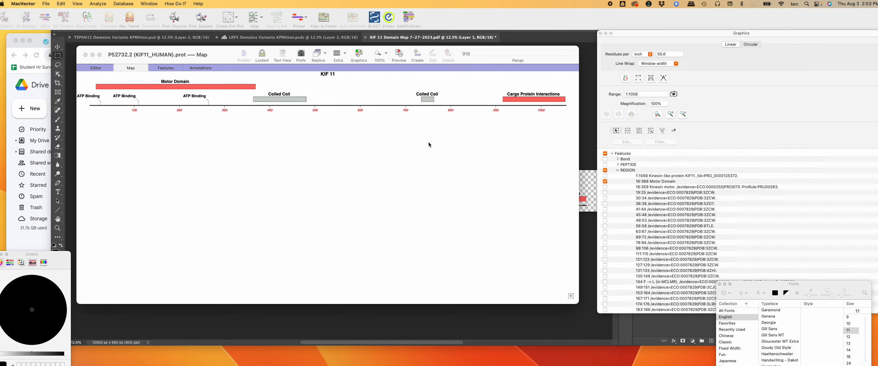
{"action": "left_click", "coordinate": [86, 56]}
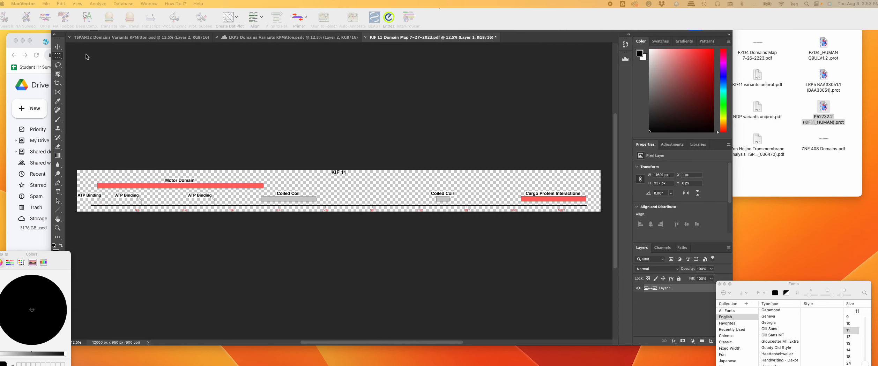
Step: Switch from Finder back to the KIF 11 domain map in Photoshop and nudge its window up-left
{"action": "left_click", "coordinate": [740, 150]}
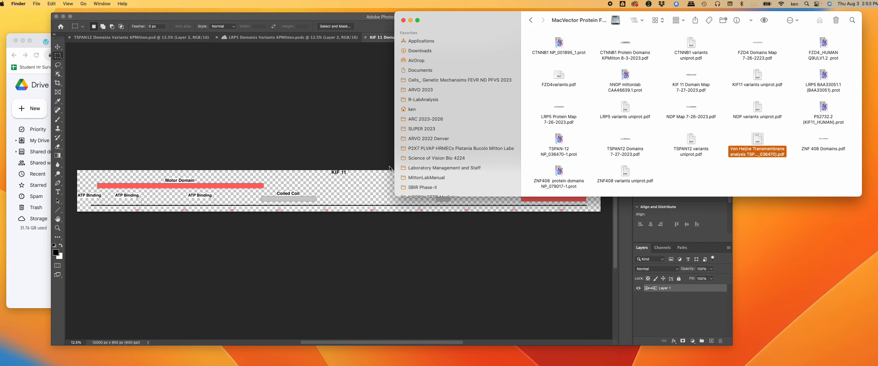
{"action": "left_click", "coordinate": [390, 169]}
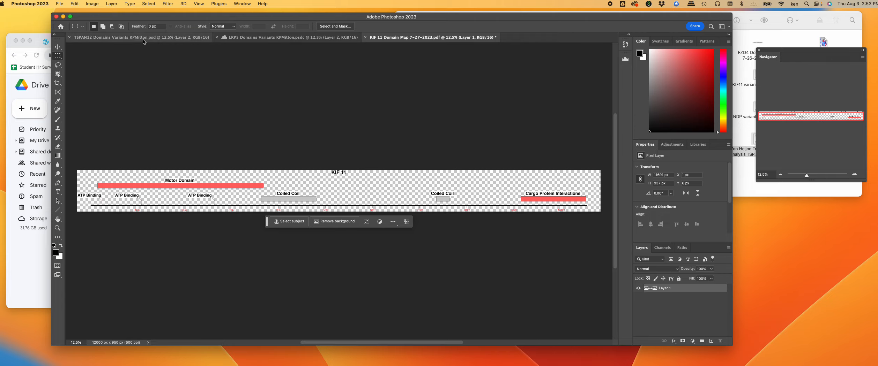
{"action": "left_click_drag", "start_coordinate": [118, 17], "coordinate": [111, 13]}
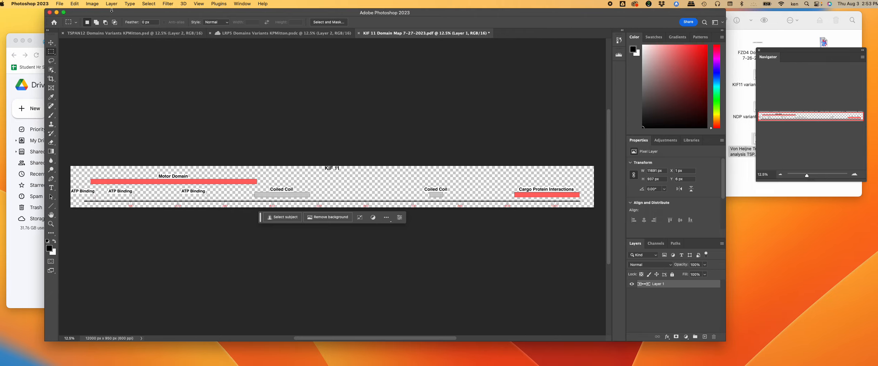
{"action": "left_click", "coordinate": [92, 4]}
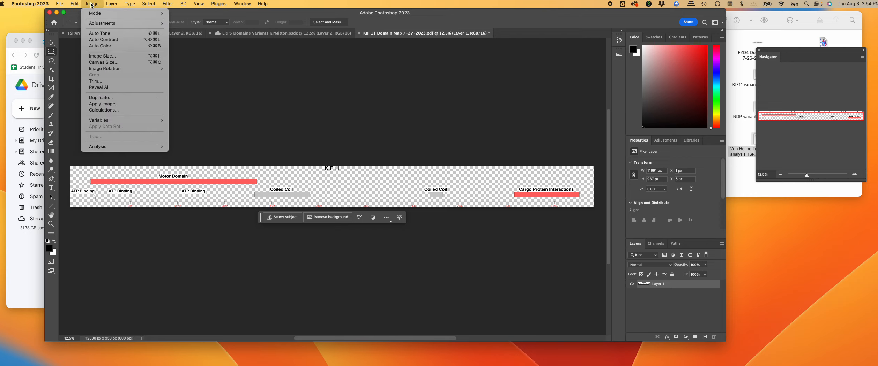
Step: Resize the canvas to 600 percent height, anchored top-middle, giving 12000 x 5700 px
{"action": "left_click", "coordinate": [101, 63]}
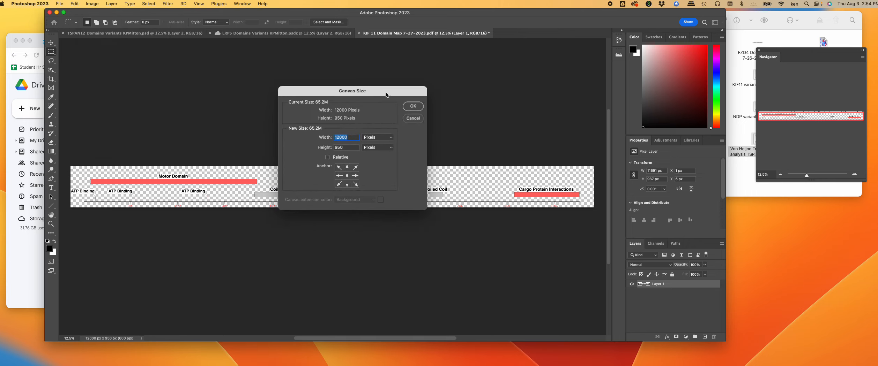
{"action": "left_click", "coordinate": [390, 140]}
{"action": "left_click", "coordinate": [384, 130]}
{"action": "left_click", "coordinate": [347, 168]}
{"action": "left_click", "coordinate": [348, 149]}
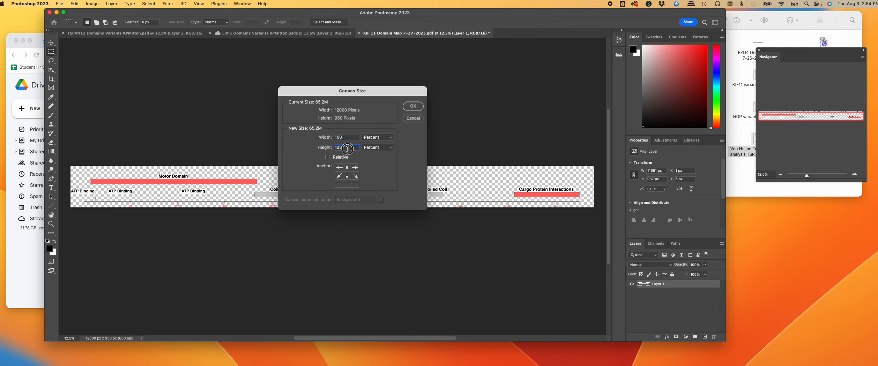
{"action": "type", "text": "600"}
{"action": "left_click", "coordinate": [413, 106]}
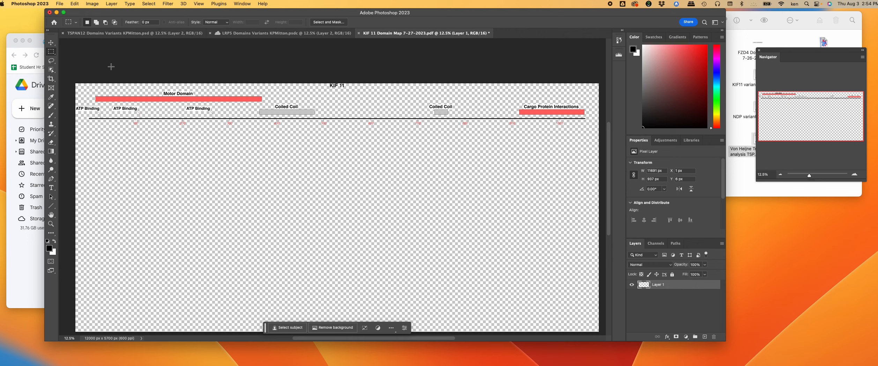
Step: Create a Solid Color fill layer, Color Fill 1, set to white
{"action": "left_click", "coordinate": [111, 4]}
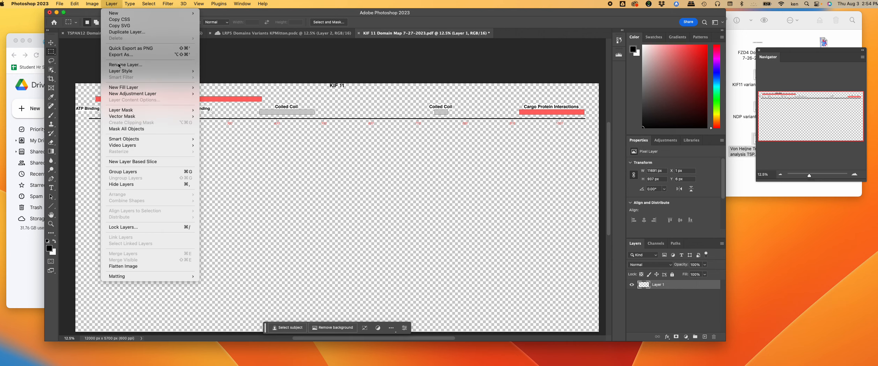
{"action": "mouse_move", "coordinate": [123, 89]}
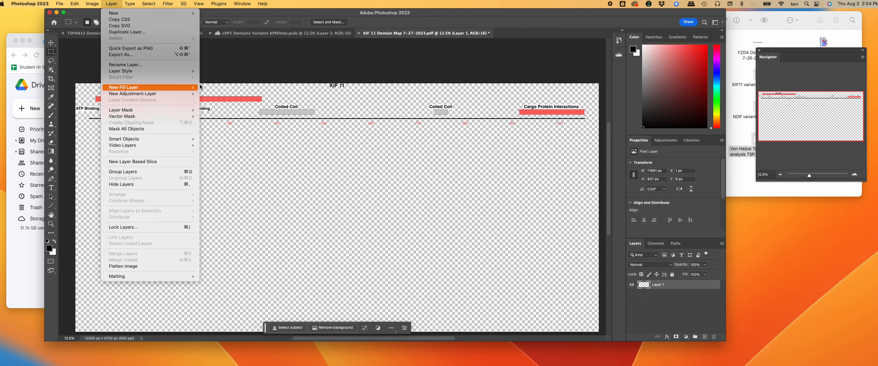
{"action": "left_click", "coordinate": [216, 88]}
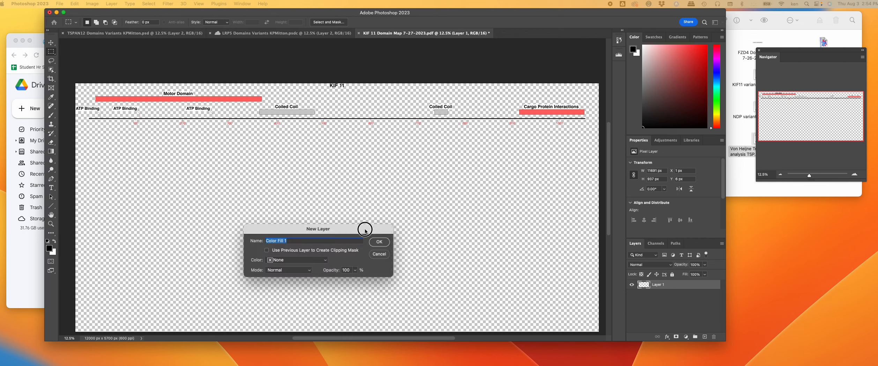
{"action": "left_click", "coordinate": [400, 161]}
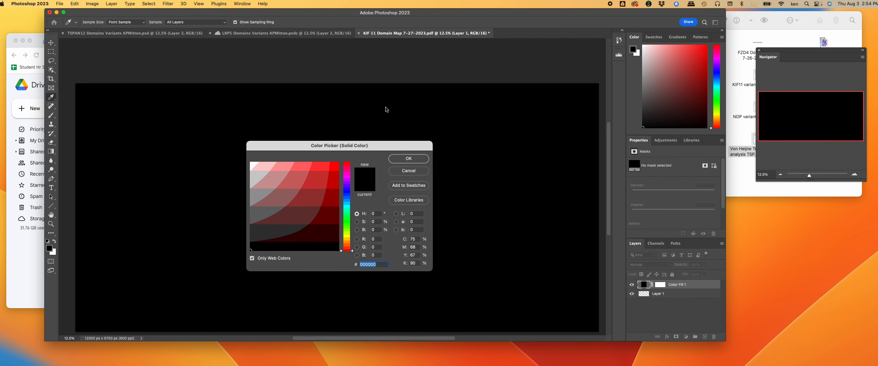
{"action": "left_click", "coordinate": [253, 163]}
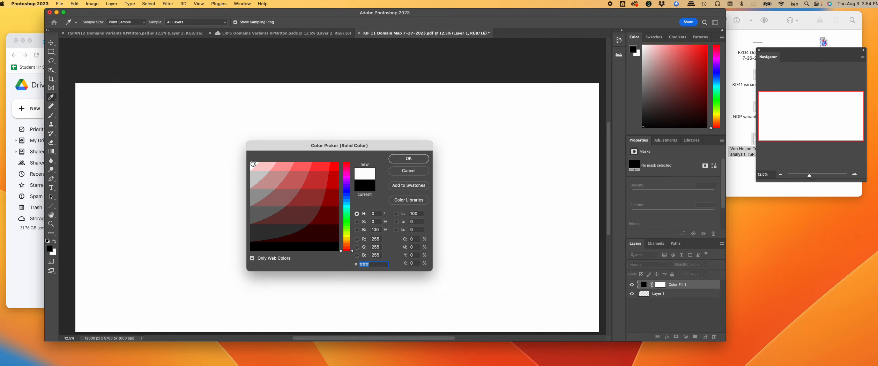
{"action": "left_click", "coordinate": [411, 159]}
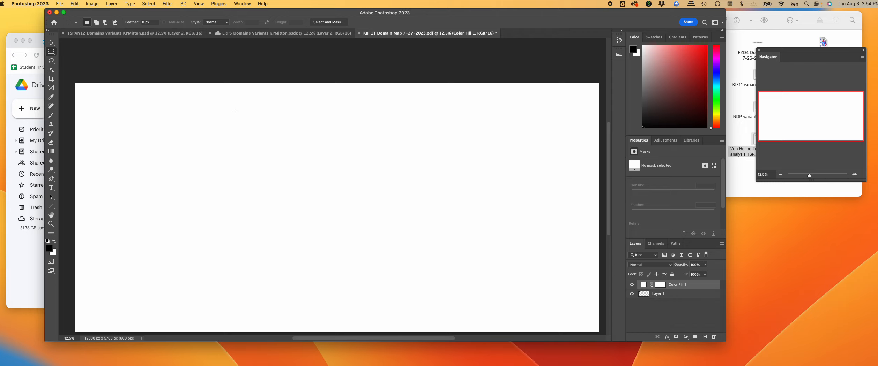
Step: Convert the white fill layer into the Background layer
{"action": "left_click", "coordinate": [111, 4]}
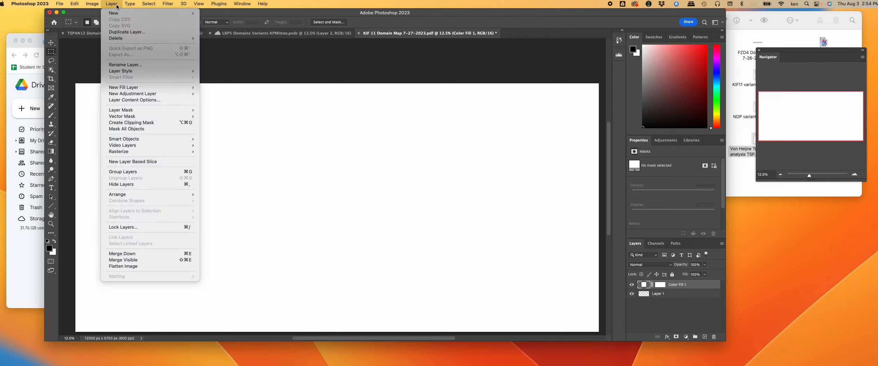
{"action": "mouse_move", "coordinate": [117, 15]}
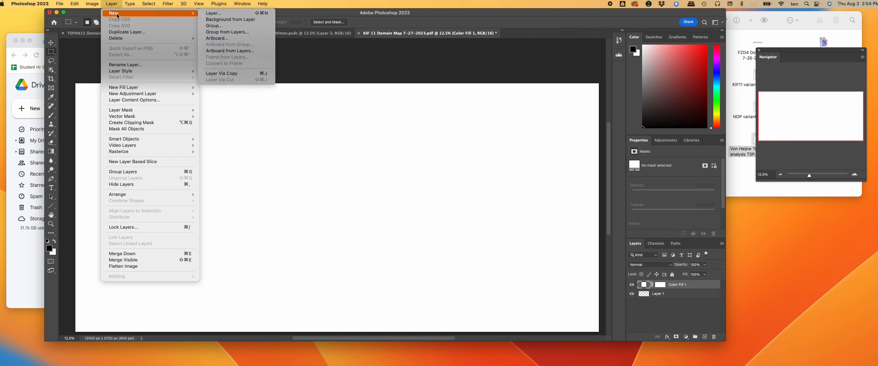
{"action": "left_click", "coordinate": [226, 20]}
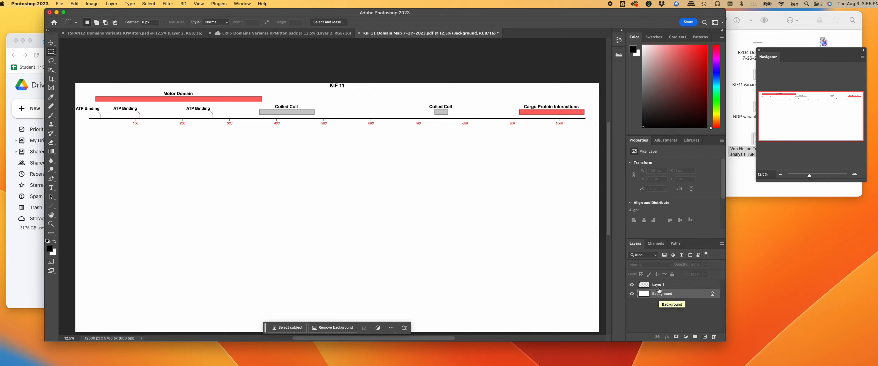
Step: Toggle Layer 1's visibility to check the white background, then bring the Finder folder forward
{"action": "left_click", "coordinate": [658, 285]}
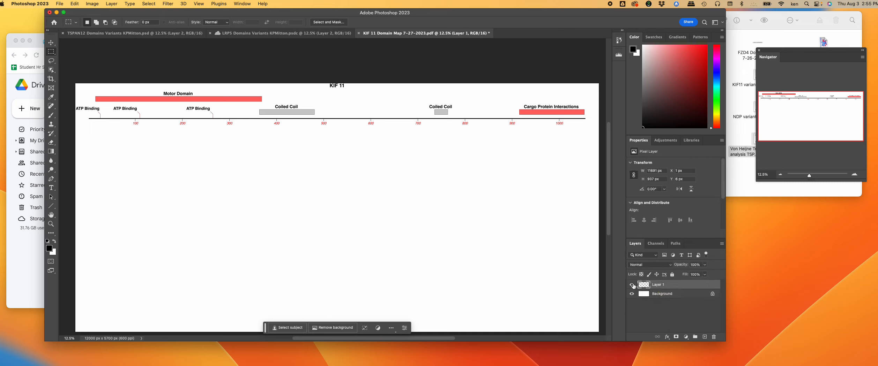
{"action": "left_click", "coordinate": [632, 285]}
{"action": "left_click", "coordinate": [631, 285]}
{"action": "left_click", "coordinate": [632, 285]}
{"action": "left_click", "coordinate": [632, 285]}
{"action": "left_click", "coordinate": [747, 139]}
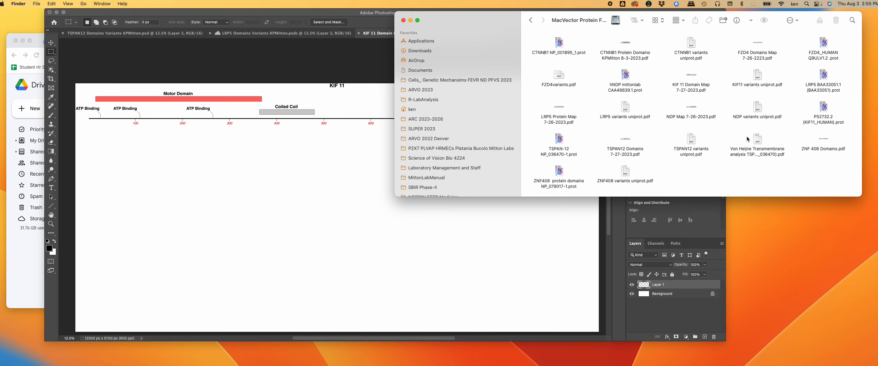
Step: Drag KIF11 variants uniprot.pdf from Finder into Photoshop as a new document
{"action": "left_click", "coordinate": [758, 76]}
{"action": "left_click_drag", "start_coordinate": [758, 76], "coordinate": [785, 357]}
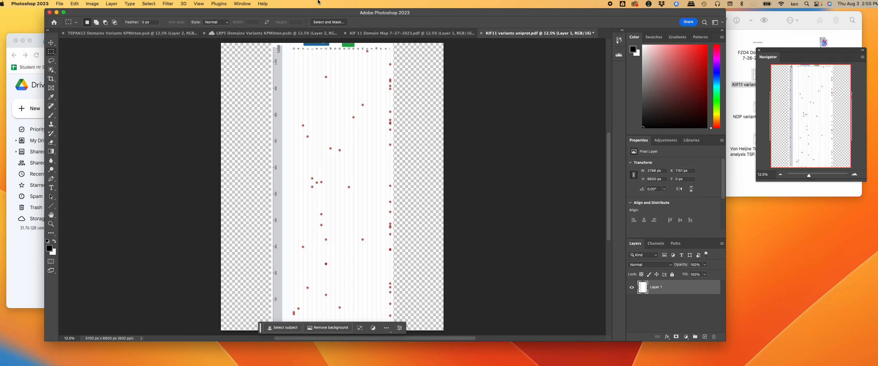
Step: Apply Image Rotation 90° Clockwise, making the variants document 6600 x 5100 px landscape
{"action": "left_click", "coordinate": [76, 4]}
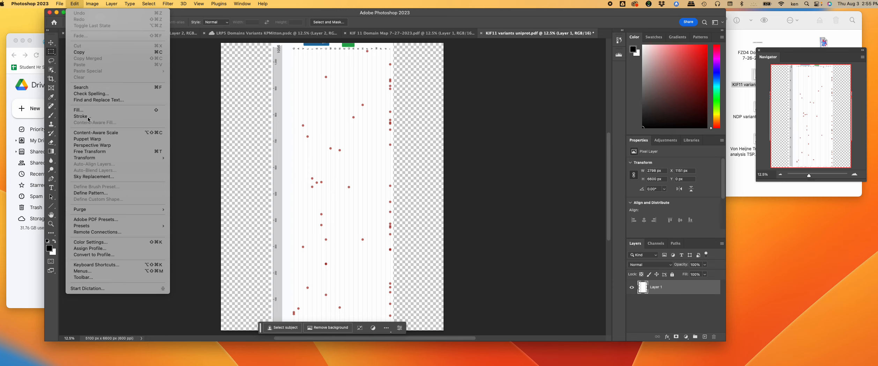
{"action": "mouse_move", "coordinate": [92, 4]}
{"action": "mouse_move", "coordinate": [115, 69]}
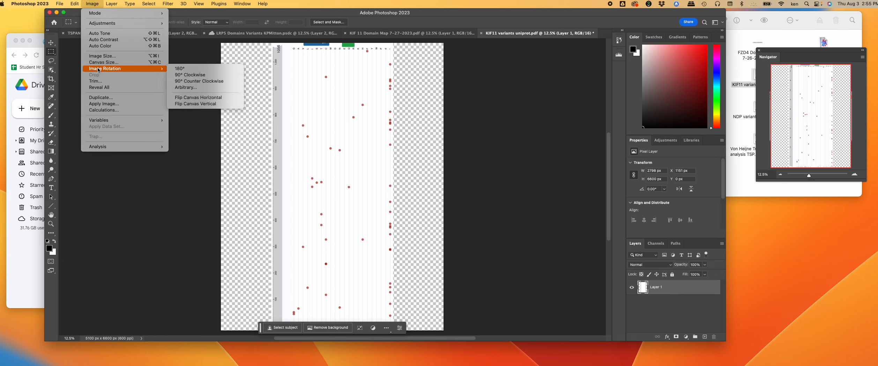
{"action": "left_click", "coordinate": [173, 77]}
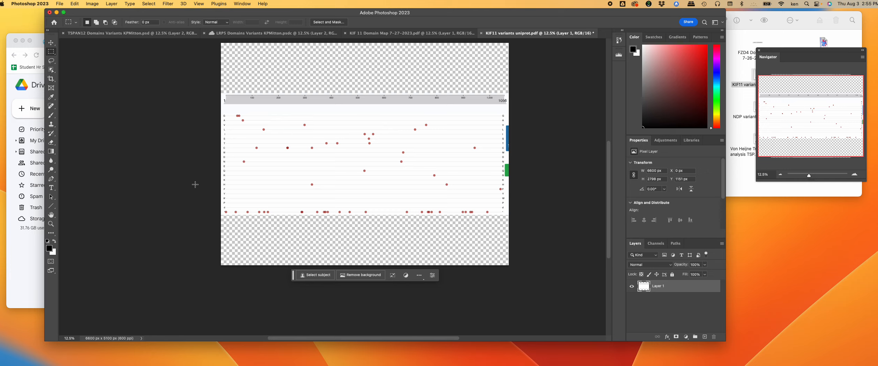
Step: Zoom in and marquee-select the whole variants plot, then return to the KIF 11 Domain Map document
{"action": "scroll", "coordinate": [193, 175], "scroll_direction": "up", "scroll_amount": 3}
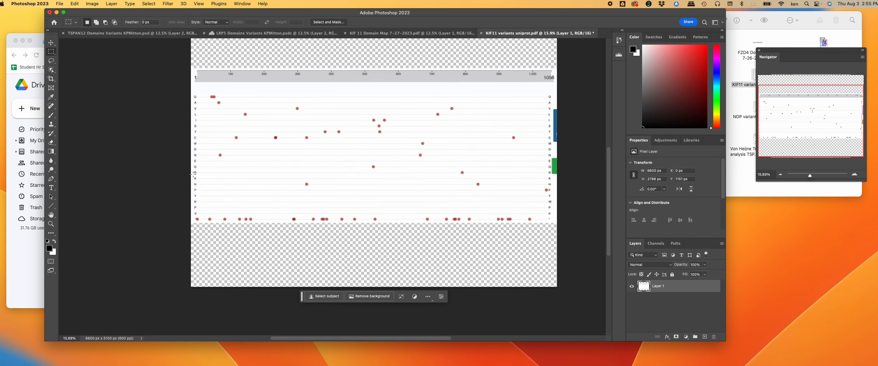
{"action": "scroll", "coordinate": [185, 141], "scroll_direction": "up", "scroll_amount": 3}
{"action": "scroll", "coordinate": [184, 141], "scroll_direction": "right", "scroll_amount": 2}
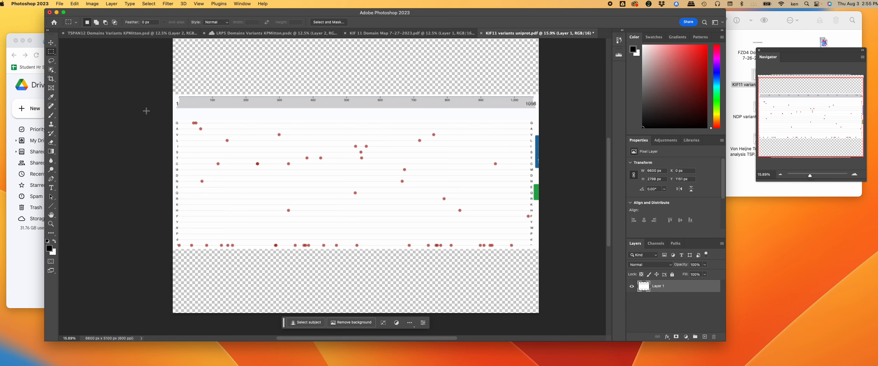
{"action": "scroll", "coordinate": [146, 111], "scroll_direction": "up", "scroll_amount": 3}
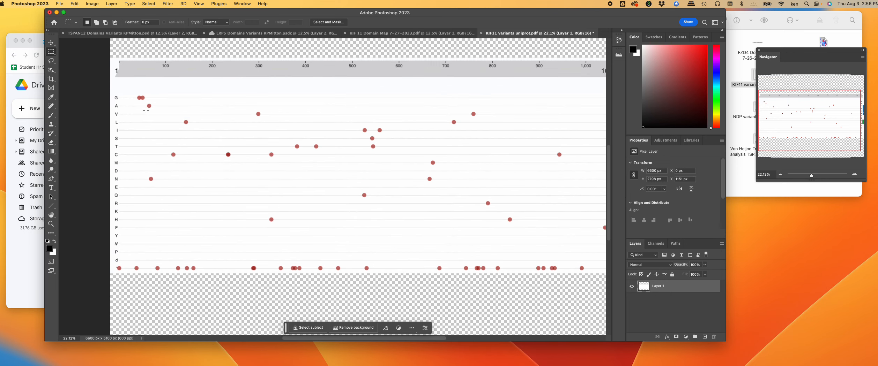
{"action": "scroll", "coordinate": [121, 111], "scroll_direction": "right", "scroll_amount": 3}
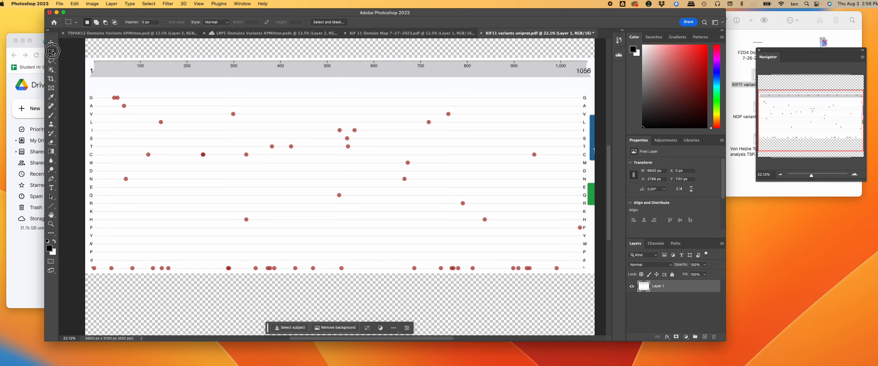
{"action": "left_click_drag", "start_coordinate": [87, 60], "coordinate": [590, 273]}
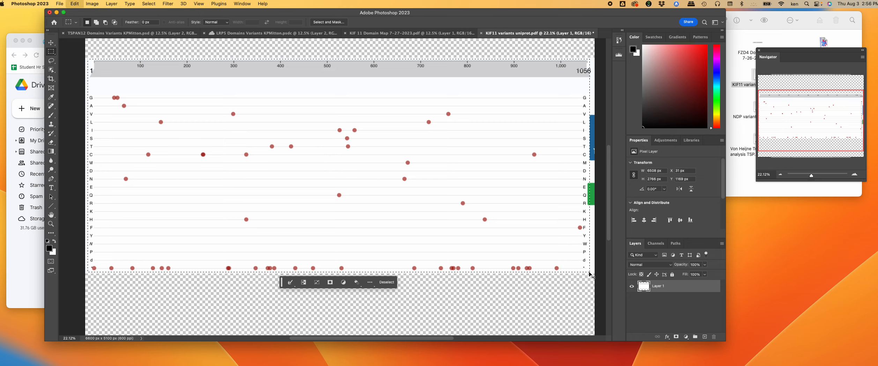
{"action": "left_click", "coordinate": [382, 37]}
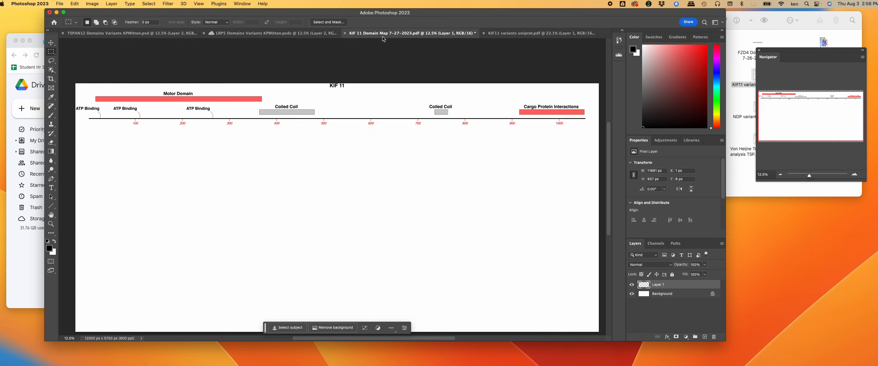
Step: Paste the variants plot into the domain map as Layer 2, then browse Edit > Transform
{"action": "key", "text": "super+v"}
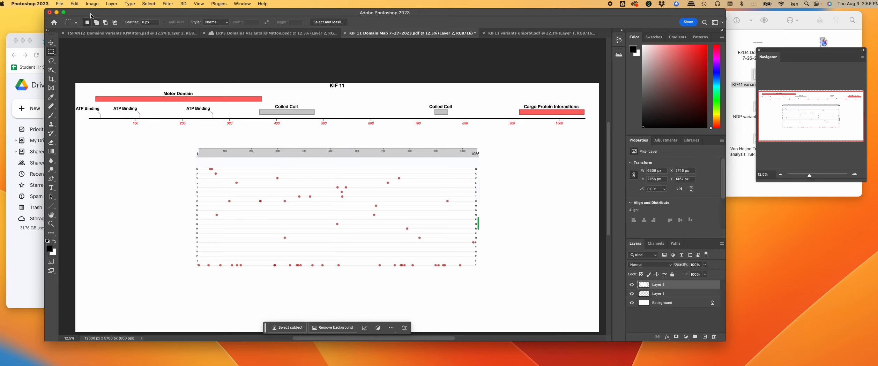
{"action": "left_click", "coordinate": [75, 4]}
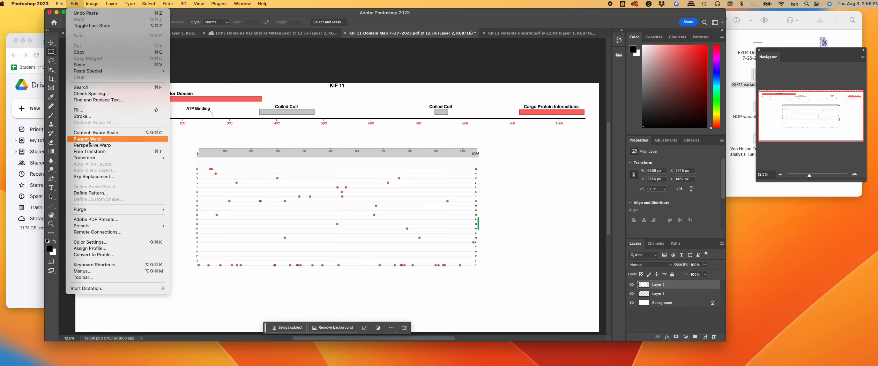
{"action": "mouse_move", "coordinate": [96, 157]}
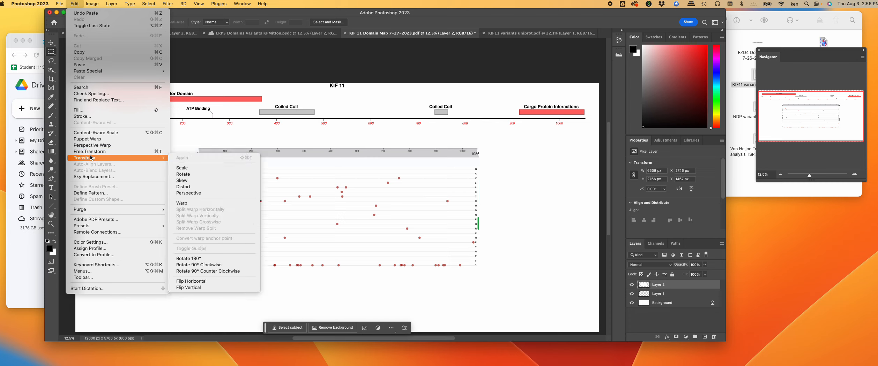
{"action": "left_click", "coordinate": [182, 168]}
{"action": "left_click_drag", "start_coordinate": [238, 172], "coordinate": [128, 158]}
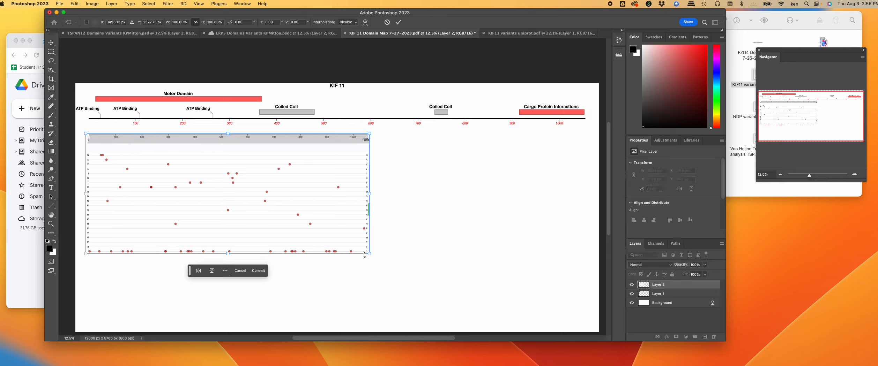
{"action": "left_click_drag", "start_coordinate": [369, 254], "coordinate": [595, 329]}
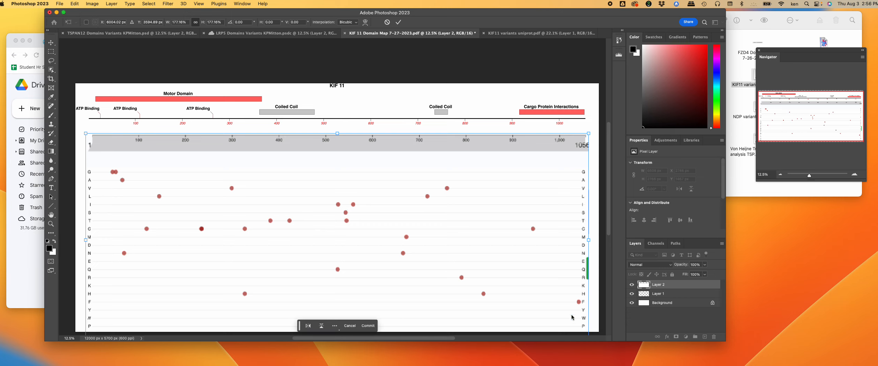
{"action": "left_click_drag", "start_coordinate": [567, 308], "coordinate": [563, 304]}
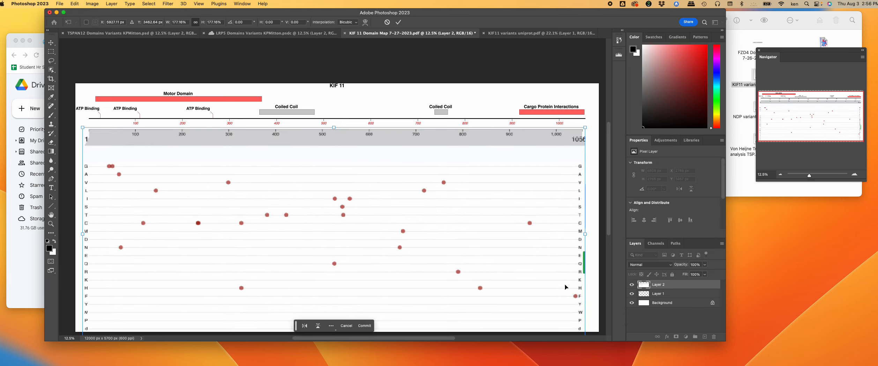
{"action": "scroll", "coordinate": [565, 143], "scroll_direction": "down", "scroll_amount": 5}
{"action": "scroll", "coordinate": [564, 142], "scroll_direction": "up", "scroll_amount": 3}
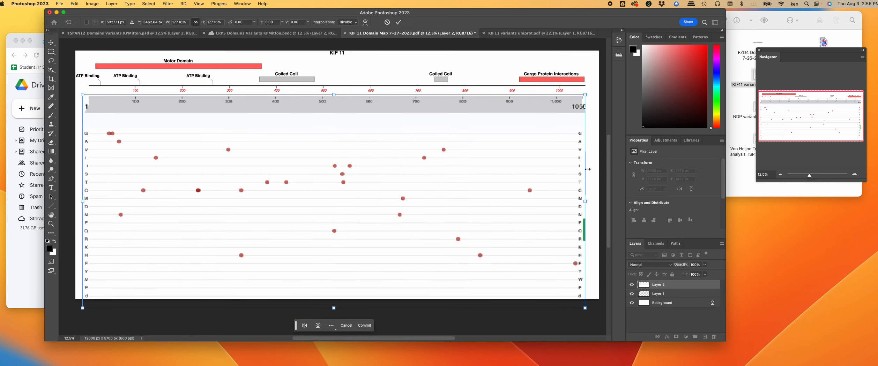
{"action": "key", "text": "Escape"}
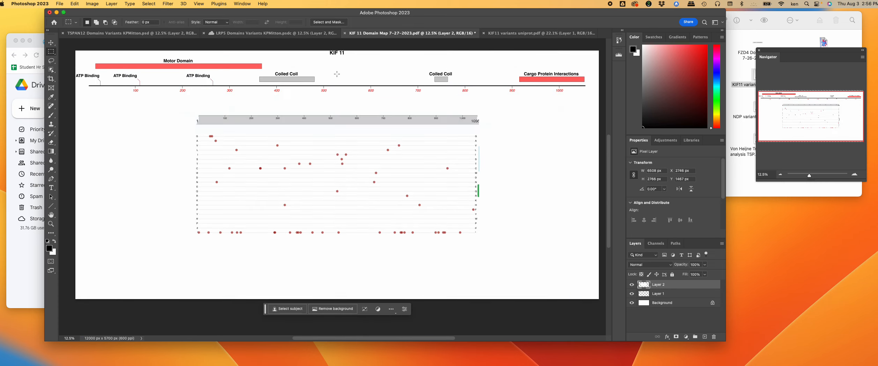
Step: Resize the canvas to 150 percent height, anchored top-centre, giving 12000 x 8550 px
{"action": "left_click", "coordinate": [93, 4]}
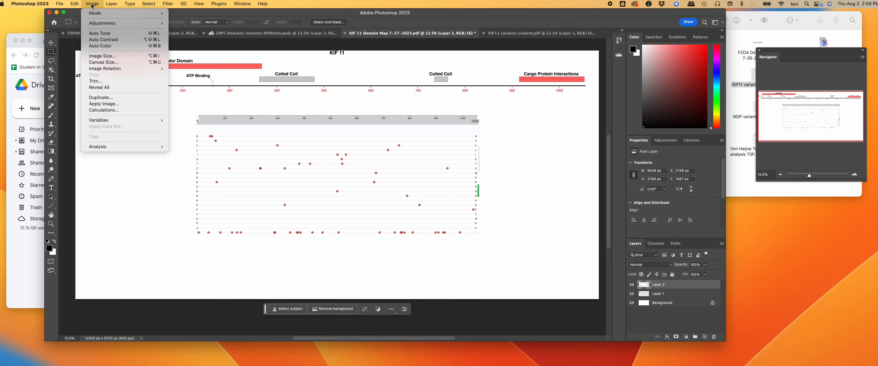
{"action": "left_click", "coordinate": [101, 62]}
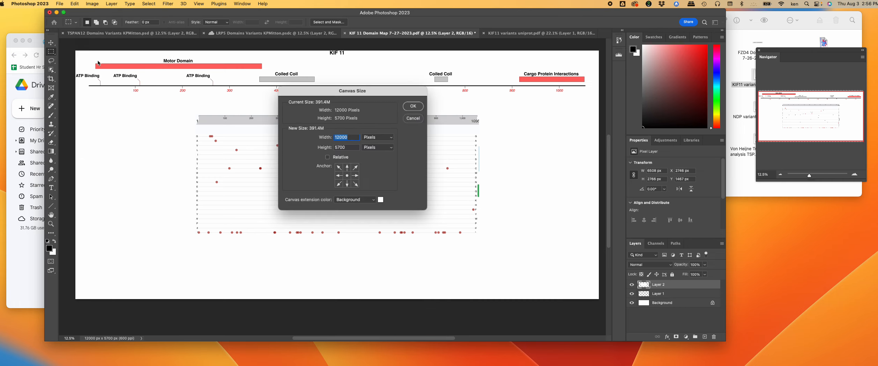
{"action": "left_click", "coordinate": [367, 139]}
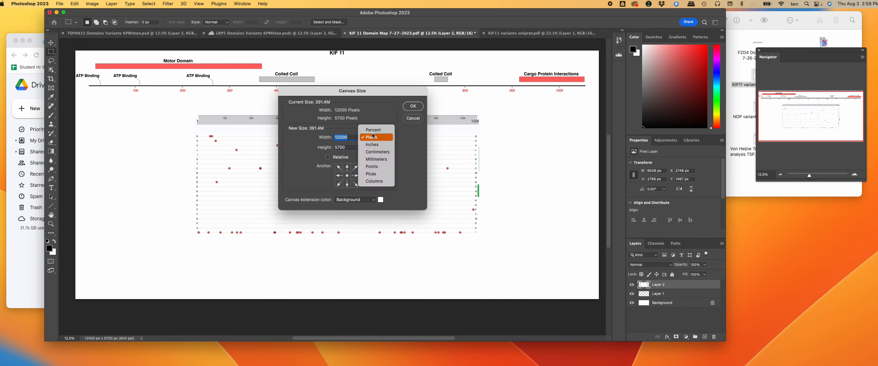
{"action": "left_click", "coordinate": [373, 131]}
{"action": "key", "text": "Tab"}
{"action": "type", "text": "1"}
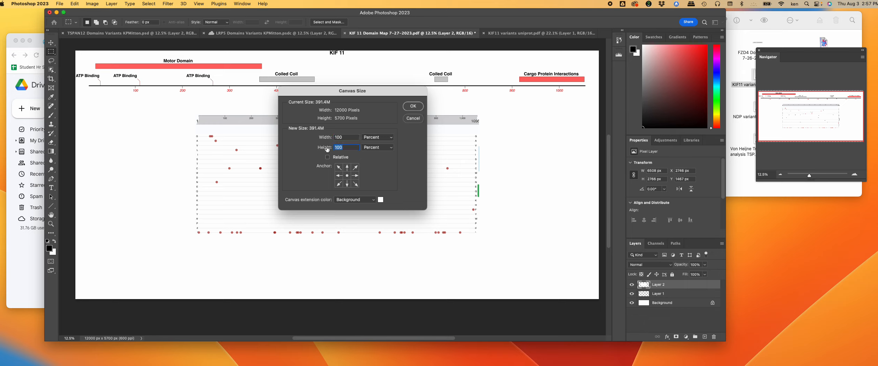
{"action": "type", "text": "50"}
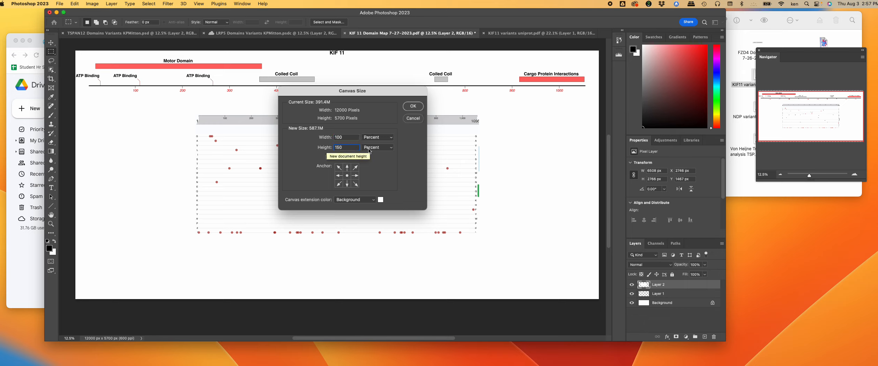
{"action": "left_click", "coordinate": [347, 167]}
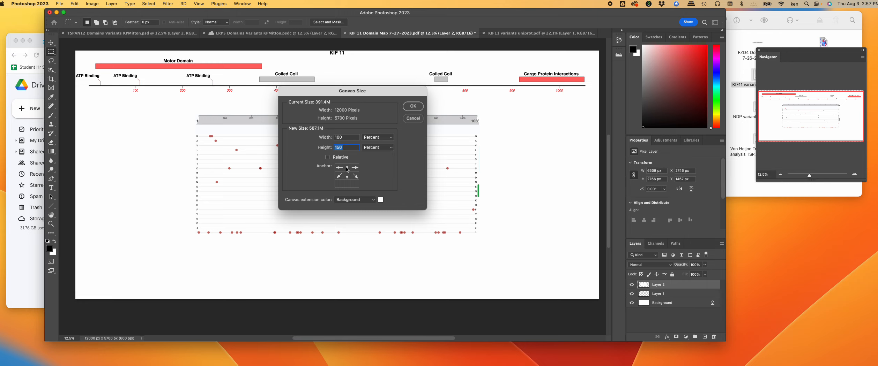
{"action": "left_click", "coordinate": [412, 107]}
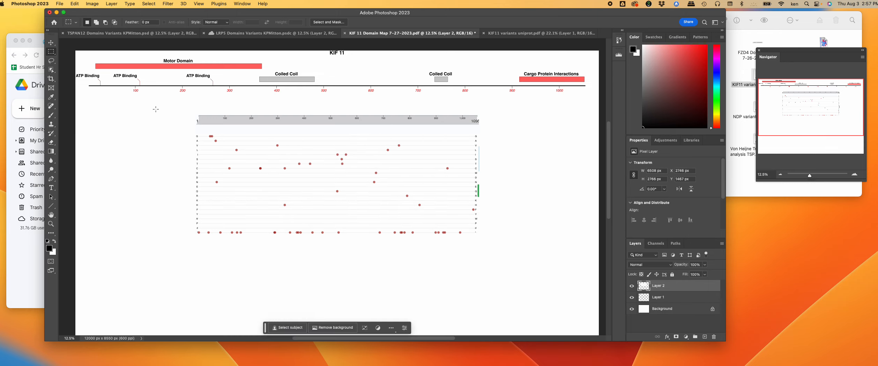
Step: Save the figure as KIF 11 Domain Map 7-27-2023.psd, then bring up Edit > Transform > Scale
{"action": "key", "text": "super+t"}
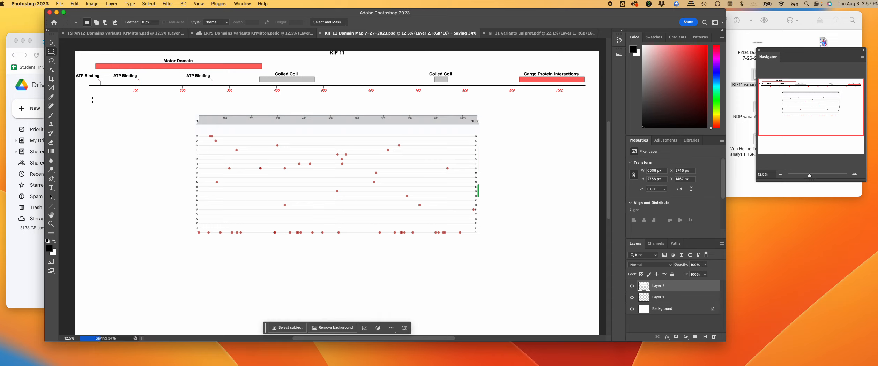
{"action": "left_click", "coordinate": [77, 6]}
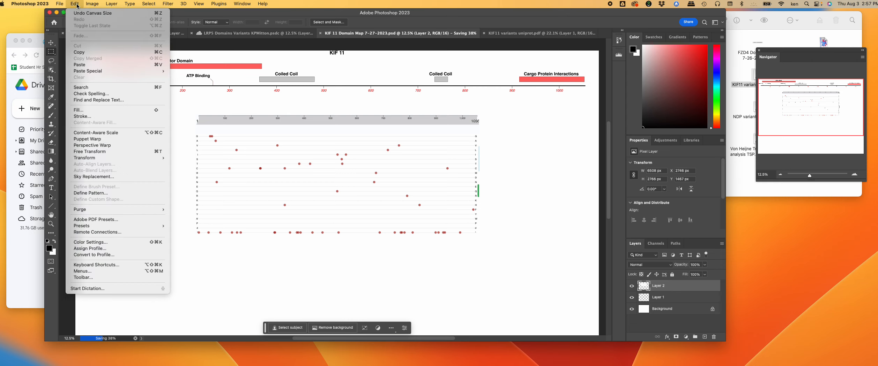
{"action": "mouse_move", "coordinate": [91, 4]}
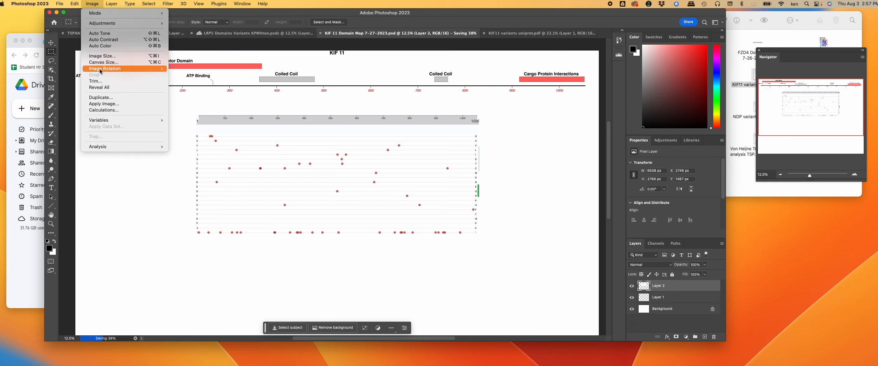
{"action": "mouse_move", "coordinate": [100, 72]}
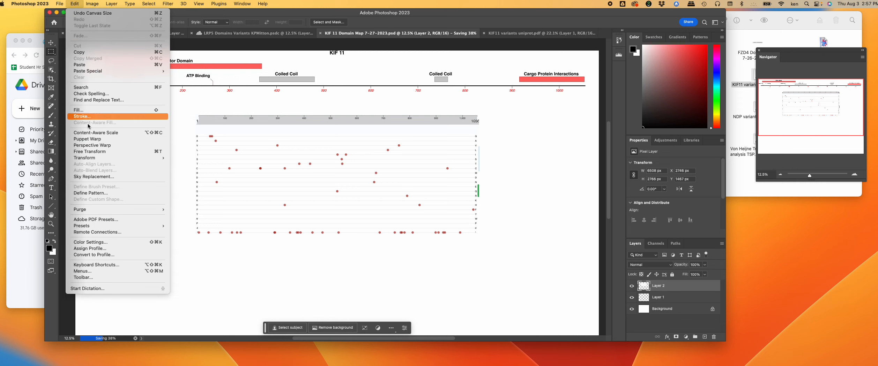
Step: Scale Layer 2's variants plot up to 11636 x 4946 px and shift it left under the domain map
{"action": "mouse_move", "coordinate": [96, 157]}
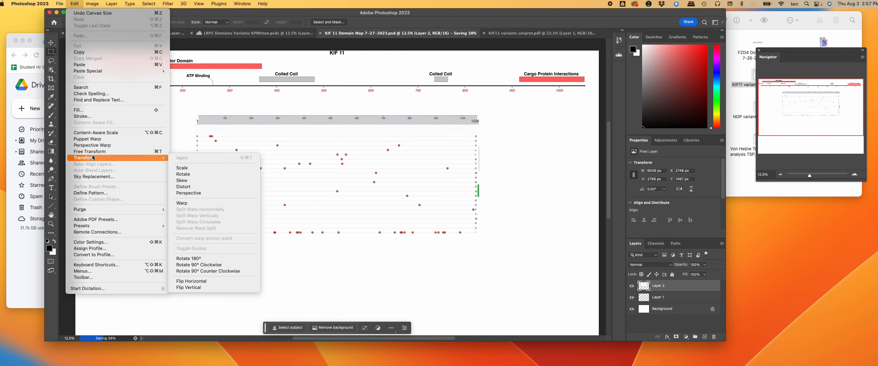
{"action": "left_click", "coordinate": [185, 168]}
{"action": "left_click_drag", "start_coordinate": [224, 146], "coordinate": [114, 128]}
{"action": "left_click_drag", "start_coordinate": [369, 218], "coordinate": [597, 294]}
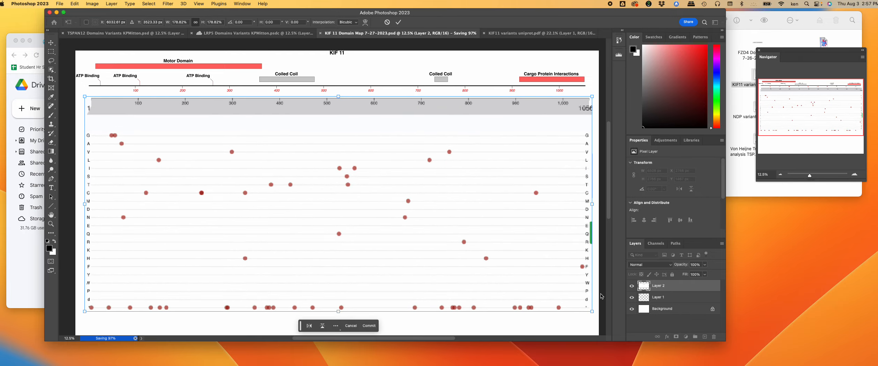
{"action": "left_click_drag", "start_coordinate": [560, 252], "coordinate": [557, 252]}
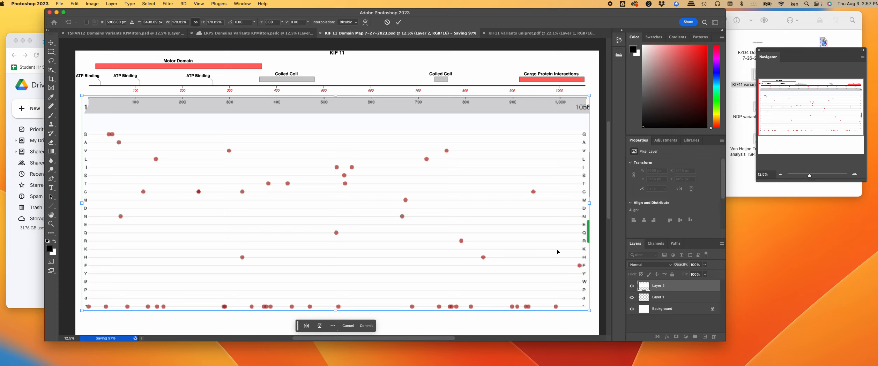
{"action": "key", "text": "Return"}
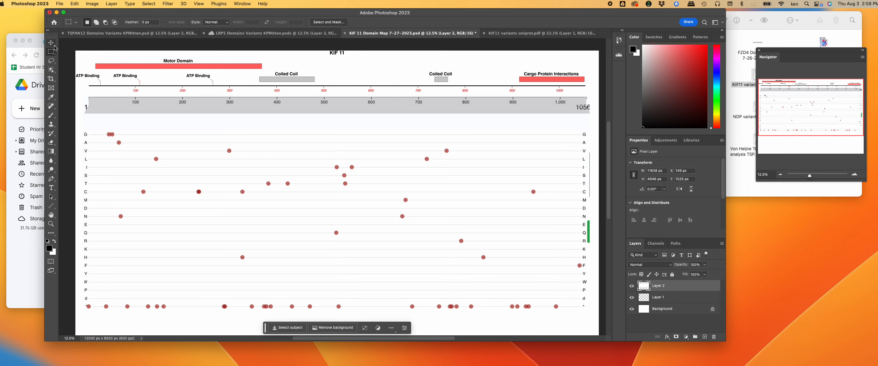
{"action": "left_click", "coordinate": [51, 44]}
Step: Nudge the variants plot up toward the domain map, then back down slightly
{"action": "key", "text": "Up"}
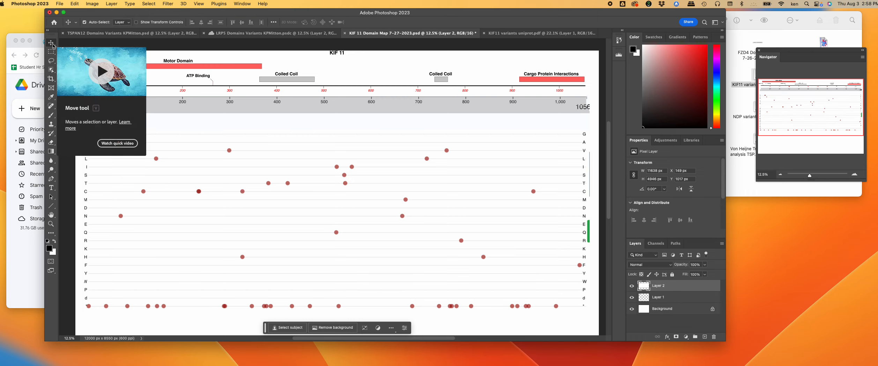
{"action": "key", "text": "Up"}
{"action": "key", "text": "Up"}
{"action": "key", "text": "Up"}
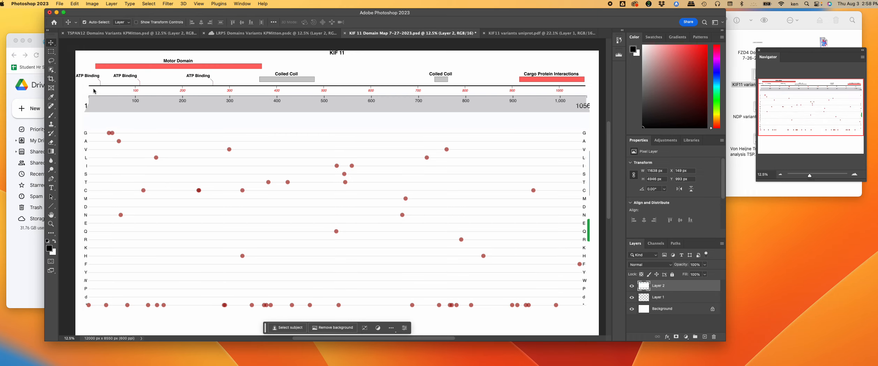
{"action": "key", "text": "Up"}
{"action": "key", "text": "Up"}
{"action": "key", "text": "Up"}
{"action": "key", "text": "Up"}
{"action": "key", "text": "Up"}
{"action": "key", "text": "Up"}
{"action": "key", "text": "Up"}
{"action": "key", "text": "Up"}
{"action": "key", "text": "Up"}
{"action": "key", "text": "Up"}
{"action": "key", "text": "Up"}
{"action": "key", "text": "Up"}
{"action": "key", "text": "Up"}
{"action": "key", "text": "Up"}
{"action": "key", "text": "Up"}
{"action": "key", "text": "Up"}
{"action": "key", "text": "Up"}
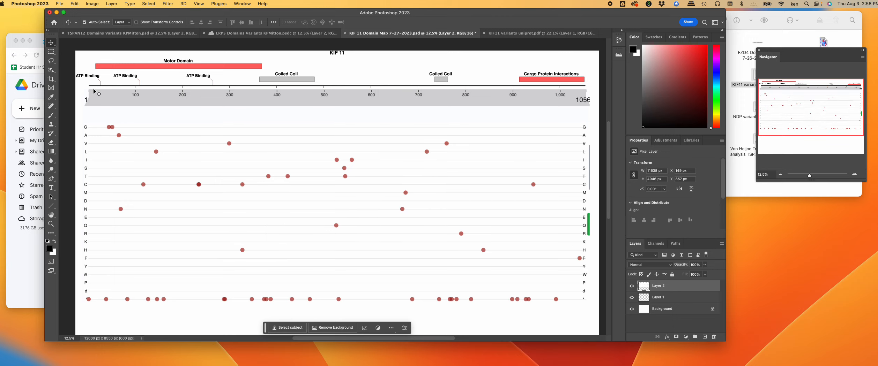
{"action": "key", "text": "Down"}
{"action": "key", "text": "Down"}
{"action": "key", "text": "Down"}
{"action": "key", "text": "Down"}
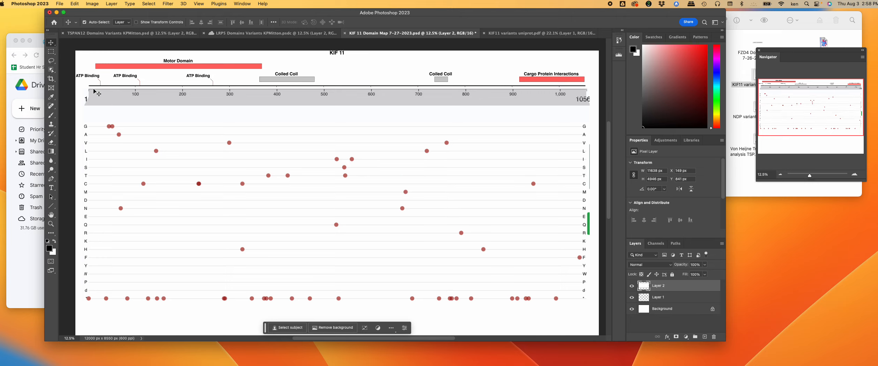
{"action": "key", "text": "Down"}
{"action": "key", "text": "Down"}
{"action": "key", "text": "Down"}
{"action": "key", "text": "Down"}
{"action": "key", "text": "Down"}
{"action": "key", "text": "Down"}
{"action": "key", "text": "Down"}
{"action": "key", "text": "Down"}
{"action": "key", "text": "Down"}
{"action": "key", "text": "Down"}
{"action": "key", "text": "Down"}
{"action": "key", "text": "Down"}
{"action": "key", "text": "Down"}
{"action": "key", "text": "Down"}
{"action": "key", "text": "Down"}
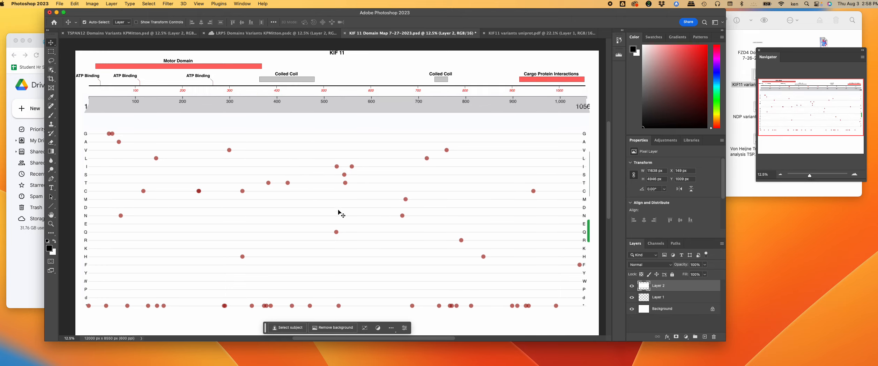
Step: Move Layer 2 below Layer 1 in the Layers panel, keeping the plot layer selected
{"action": "left_click", "coordinate": [659, 297]}
{"action": "left_click", "coordinate": [650, 286]}
{"action": "double_click", "coordinate": [650, 286]}
{"action": "left_click", "coordinate": [691, 284]}
{"action": "left_click_drag", "start_coordinate": [691, 285], "coordinate": [690, 302]}
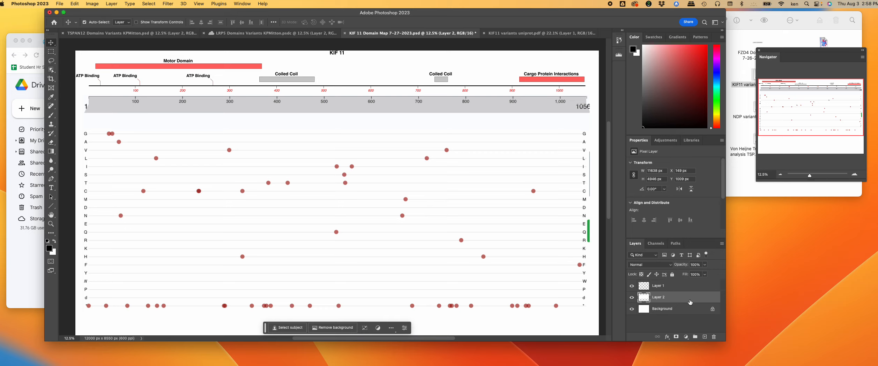
{"action": "left_click", "coordinate": [680, 287]}
{"action": "left_click", "coordinate": [680, 299]}
Step: Nudge the plot up and left to X 125 px, Y 801 px beneath the domain axis
{"action": "key", "text": "shift+Up"}
{"action": "key", "text": "shift+Up"}
{"action": "key", "text": "shift+Up"}
{"action": "key", "text": "shift+Up"}
{"action": "key", "text": "shift+Up"}
{"action": "key", "text": "shift+Up"}
{"action": "key", "text": "shift+Up"}
{"action": "key", "text": "shift+Up"}
{"action": "key", "text": "shift+Up"}
{"action": "key", "text": "shift+Up"}
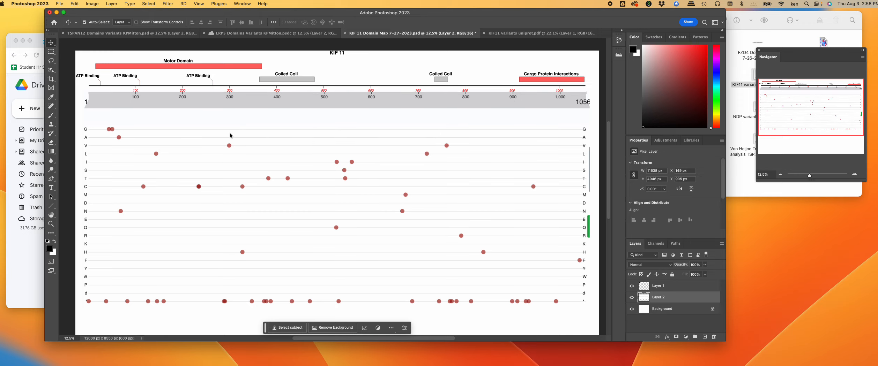
{"action": "key", "text": "shift+Up"}
{"action": "key", "text": "shift+Up"}
{"action": "key", "text": "shift+Up"}
{"action": "key", "text": "shift+Up"}
{"action": "key", "text": "shift+Up"}
{"action": "key", "text": "shift+Up"}
{"action": "key", "text": "shift+Up"}
{"action": "key", "text": "shift+Up"}
{"action": "key", "text": "shift+Up"}
{"action": "key", "text": "shift+Up"}
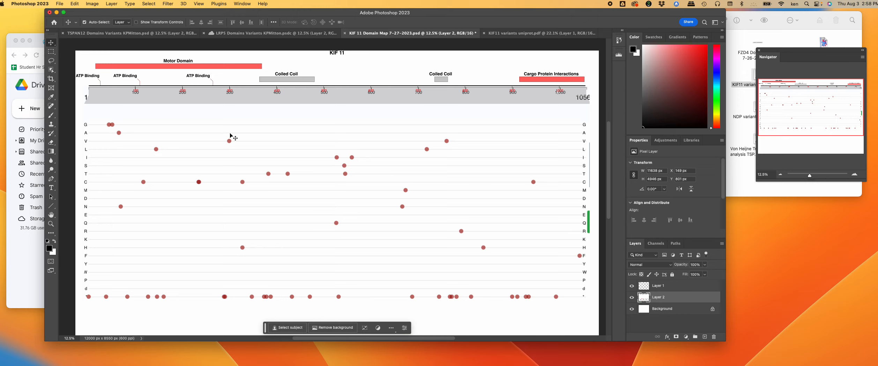
{"action": "key", "text": "Left"}
{"action": "key", "text": "Left"}
{"action": "key", "text": "Left"}
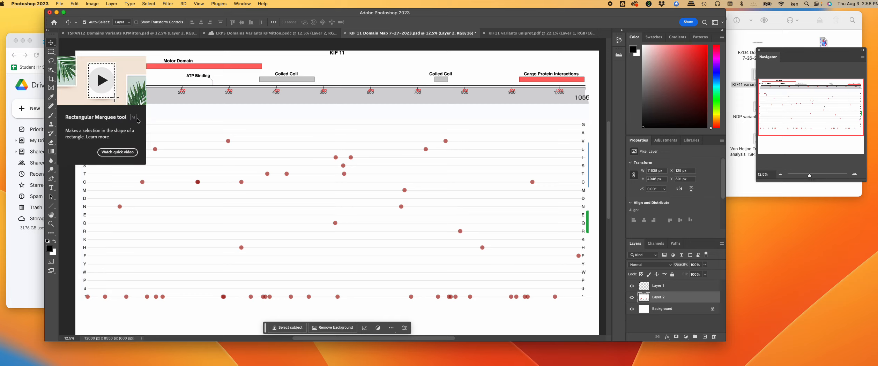
{"action": "left_click", "coordinate": [96, 5]}
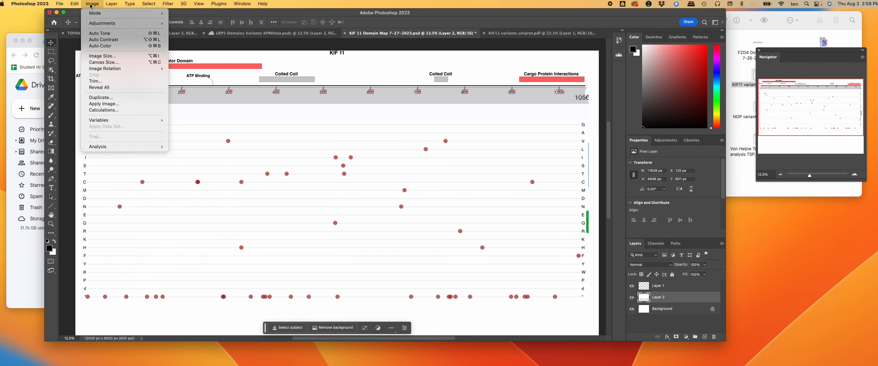
Step: Rescale the variants plot to 11605 x 4932 px and nudge it right to match the domain axis ticks
{"action": "mouse_move", "coordinate": [75, 4]}
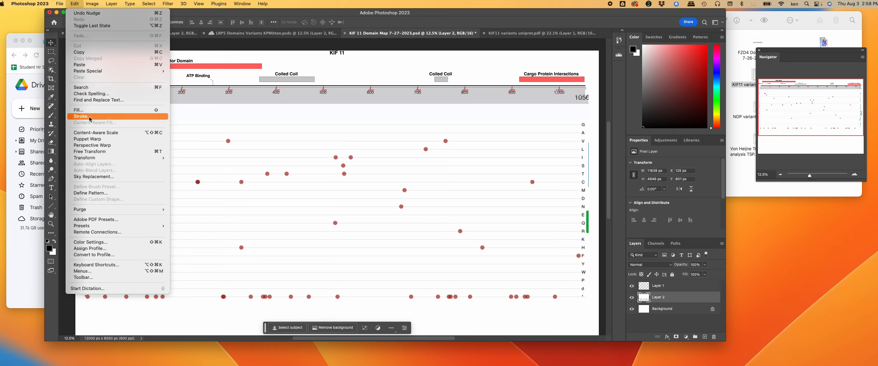
{"action": "mouse_move", "coordinate": [92, 158]}
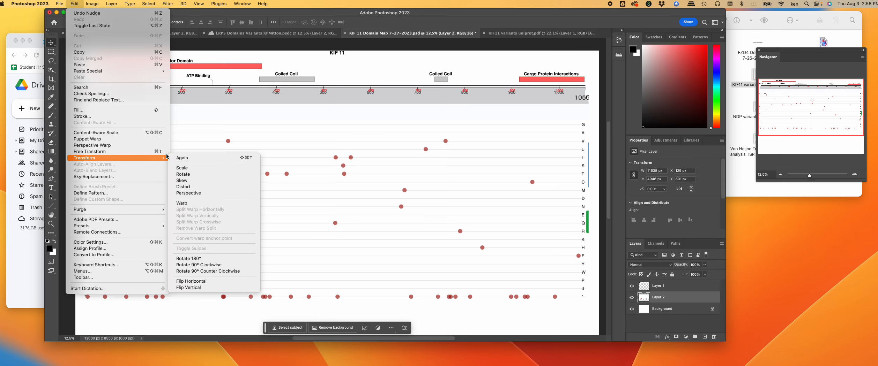
{"action": "left_click", "coordinate": [179, 169]}
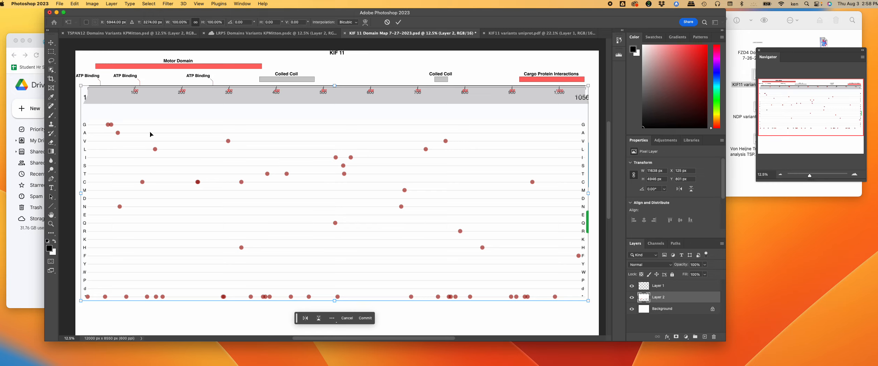
{"action": "left_click_drag", "start_coordinate": [81, 85], "coordinate": [82, 85]}
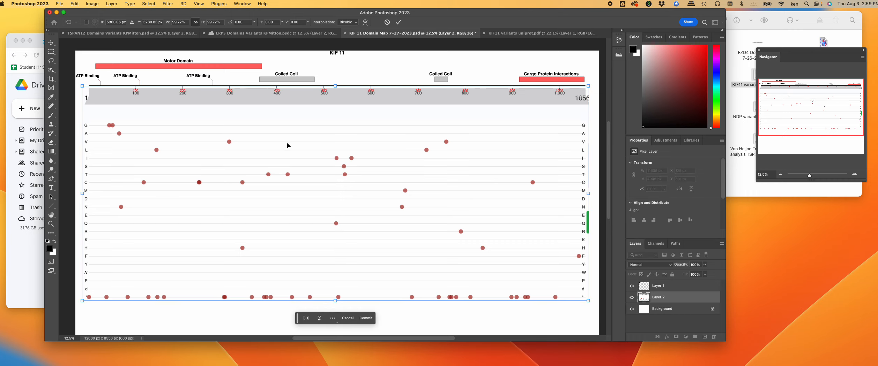
{"action": "left_click_drag", "start_coordinate": [82, 86], "coordinate": [81, 87]}
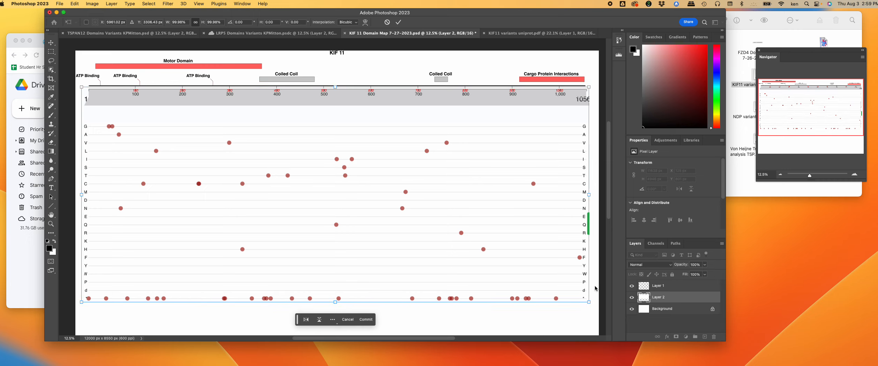
{"action": "left_click_drag", "start_coordinate": [589, 302], "coordinate": [588, 303]}
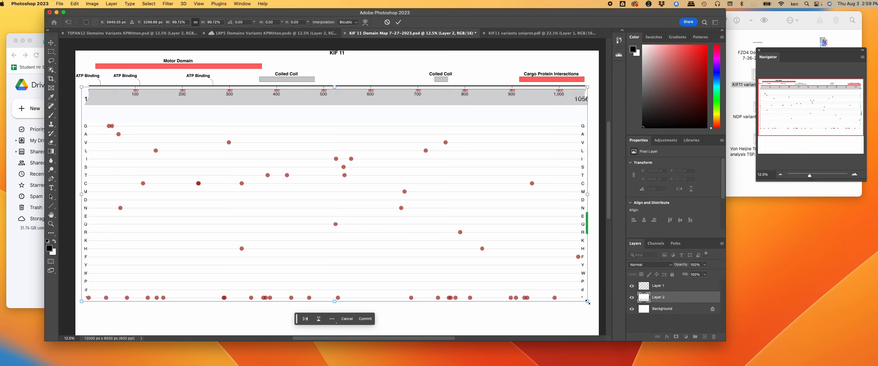
{"action": "key", "text": "Right"}
{"action": "key", "text": "Right"}
{"action": "key", "text": "Right"}
{"action": "key", "text": "Right"}
{"action": "key", "text": "Right"}
{"action": "key", "text": "Right"}
{"action": "key", "text": "Right"}
{"action": "key", "text": "Right"}
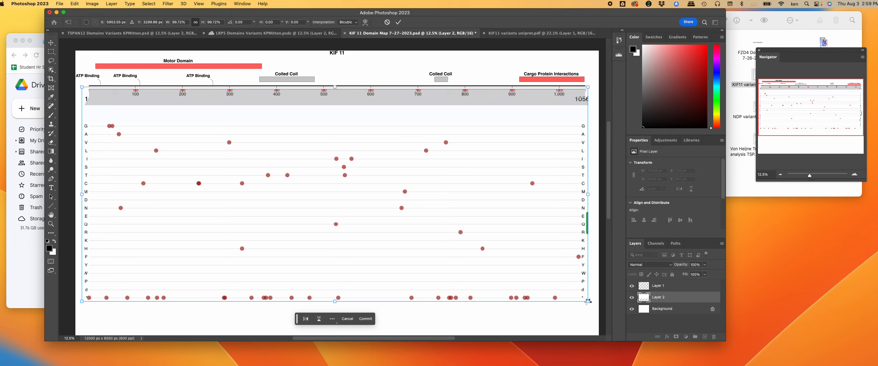
{"action": "key", "text": "Return"}
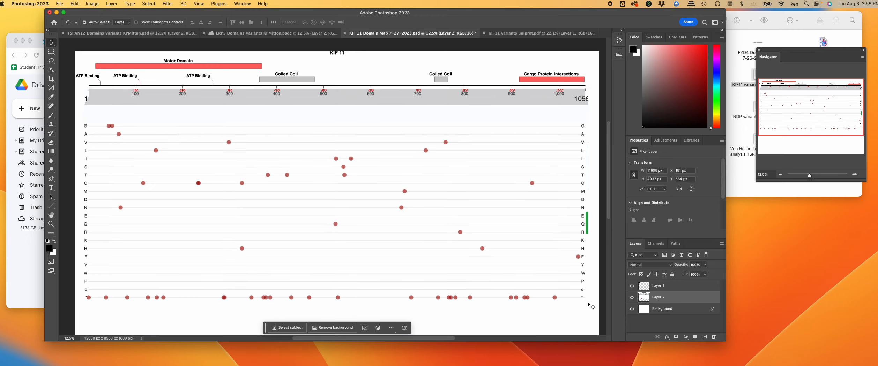
{"action": "left_click", "coordinate": [53, 53]}
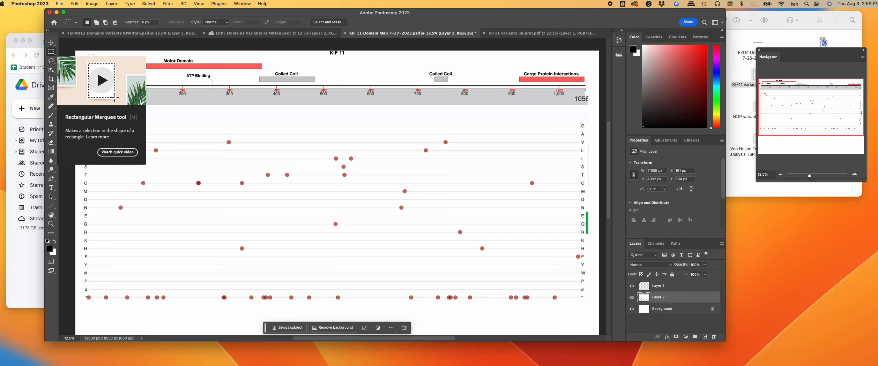
Step: Select the grey band of black ruler numbers on Layer 2, clear it with Edit > Clear, and deselect
{"action": "left_click", "coordinate": [632, 298]}
{"action": "left_click", "coordinate": [632, 298]}
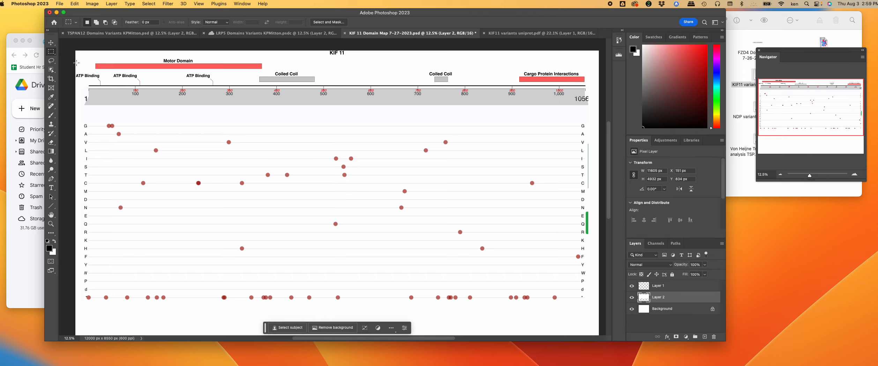
{"action": "left_click_drag", "start_coordinate": [79, 62], "coordinate": [392, 117]}
{"action": "left_click_drag", "start_coordinate": [503, 120], "coordinate": [536, 120]}
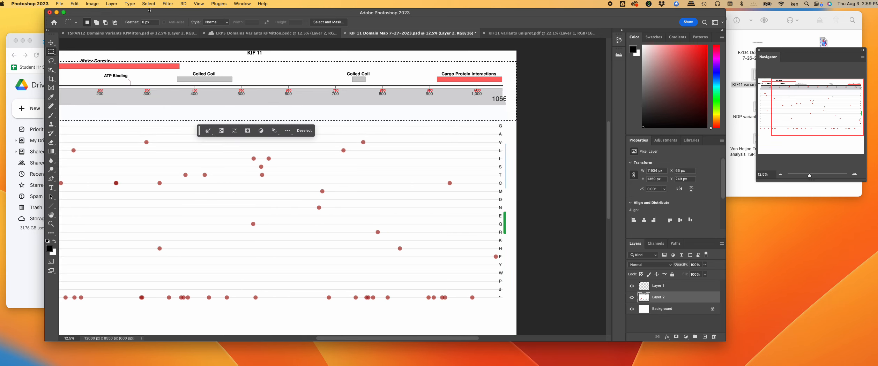
{"action": "left_click", "coordinate": [78, 4]}
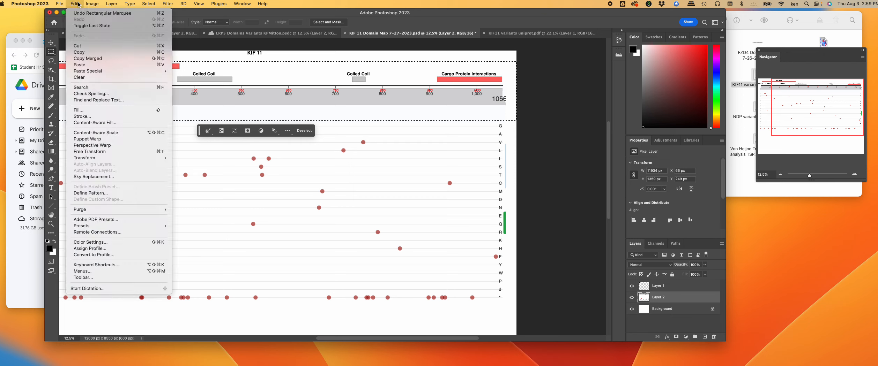
{"action": "left_click", "coordinate": [79, 77]}
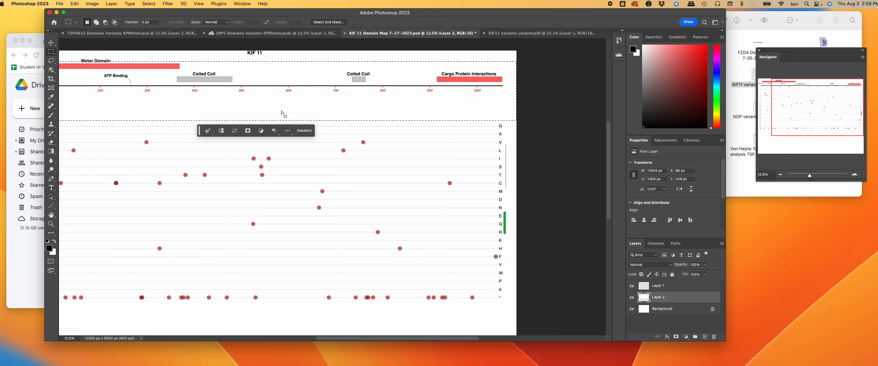
{"action": "scroll", "coordinate": [284, 111], "scroll_direction": "left", "scroll_amount": 5}
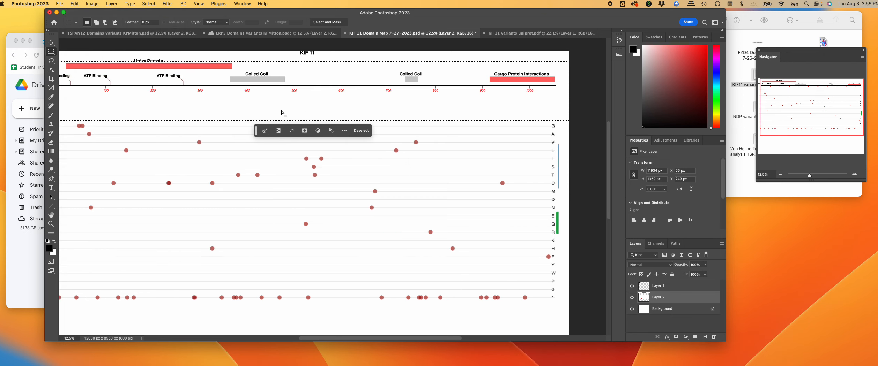
{"action": "left_click", "coordinate": [246, 119]}
Step: Select the green and blue marker strip at the plot's right edge, clear it, and deselect
{"action": "left_click_drag", "start_coordinate": [596, 114], "coordinate": [585, 239]}
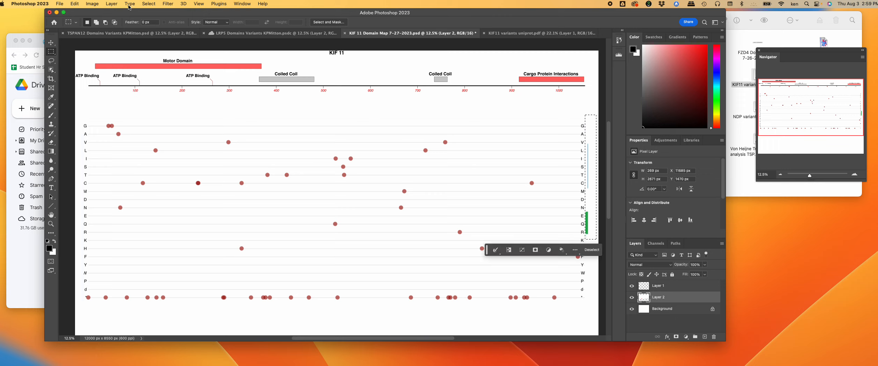
{"action": "left_click", "coordinate": [76, 4]}
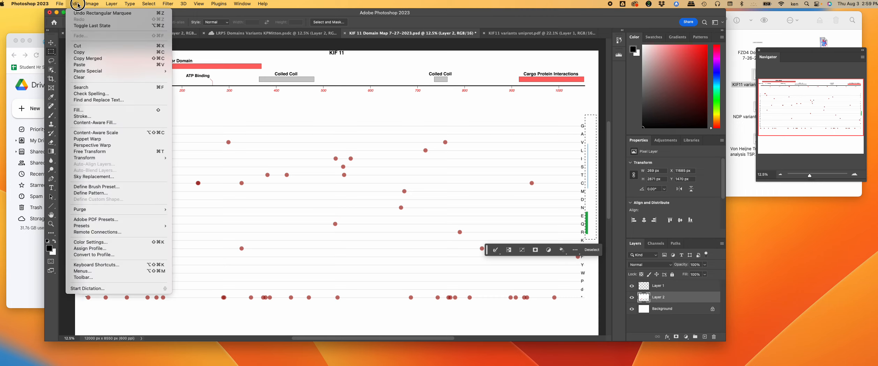
{"action": "mouse_move", "coordinate": [92, 5]}
{"action": "left_click", "coordinate": [84, 78]}
{"action": "left_click", "coordinate": [205, 85]}
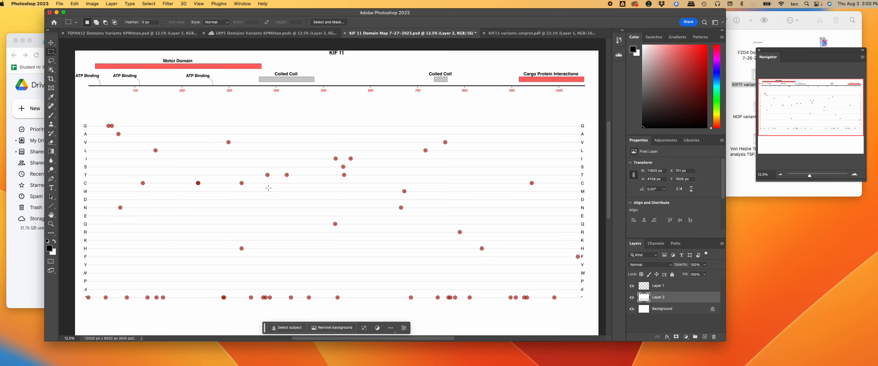
Step: Nudge Layer 2's dot plot up closer to the domain map, then save KIF 11 Domain Map 7-27-2023.psd
{"action": "left_click", "coordinate": [51, 42]}
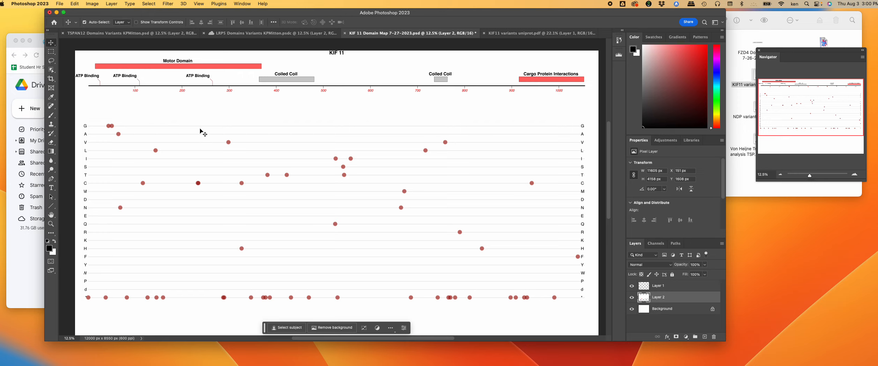
{"action": "key", "text": "Up"}
{"action": "key", "text": "Up"}
{"action": "key", "text": "Up"}
{"action": "key", "text": "Up"}
{"action": "key", "text": "Up"}
{"action": "key", "text": "Up"}
{"action": "key", "text": "Up"}
{"action": "key", "text": "Up"}
{"action": "key", "text": "Up"}
{"action": "key", "text": "Up"}
{"action": "key", "text": "Up"}
{"action": "key", "text": "Up"}
{"action": "key", "text": "Up"}
{"action": "key", "text": "Up"}
{"action": "key", "text": "Up"}
{"action": "key", "text": "Up"}
{"action": "key", "text": "Up"}
{"action": "key", "text": "Up"}
{"action": "key", "text": "Up"}
{"action": "key", "text": "Up"}
{"action": "key", "text": "Up"}
{"action": "key", "text": "Up"}
{"action": "key", "text": "Up"}
{"action": "key", "text": "Up"}
{"action": "key", "text": "Up"}
{"action": "key", "text": "Up"}
{"action": "key", "text": "Up"}
{"action": "key", "text": "Up"}
{"action": "key", "text": "Up"}
{"action": "key", "text": "Up"}
{"action": "key", "text": "Up"}
{"action": "key", "text": "Up"}
{"action": "key", "text": "Up"}
{"action": "key", "text": "Up"}
{"action": "key", "text": "Up"}
{"action": "key", "text": "Up"}
{"action": "key", "text": "Up"}
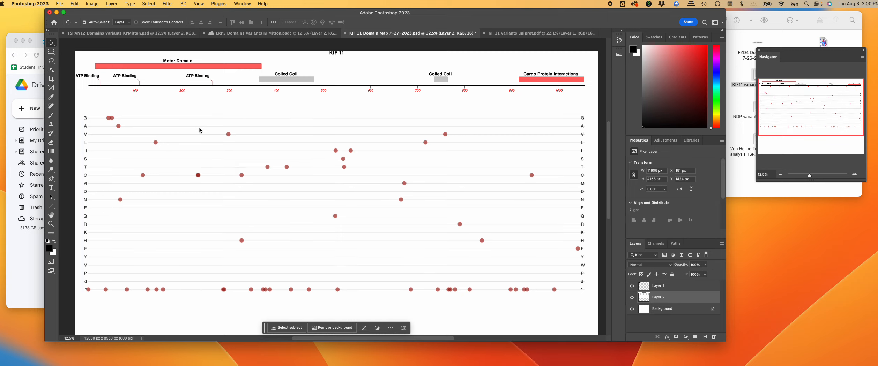
{"action": "key", "text": "Up"}
{"action": "key", "text": "Up"}
{"action": "key", "text": "Up"}
{"action": "key", "text": "Up"}
{"action": "key", "text": "Up"}
{"action": "key", "text": "Up"}
{"action": "key", "text": "Up"}
{"action": "key", "text": "Up"}
{"action": "key", "text": "Up"}
{"action": "key", "text": "Up"}
{"action": "key", "text": "Up"}
{"action": "key", "text": "Up"}
{"action": "key", "text": "Up"}
{"action": "key", "text": "Up"}
{"action": "key", "text": "Up"}
{"action": "key", "text": "Up"}
{"action": "key", "text": "Up"}
{"action": "key", "text": "Up"}
{"action": "key", "text": "Up"}
{"action": "key", "text": "Up"}
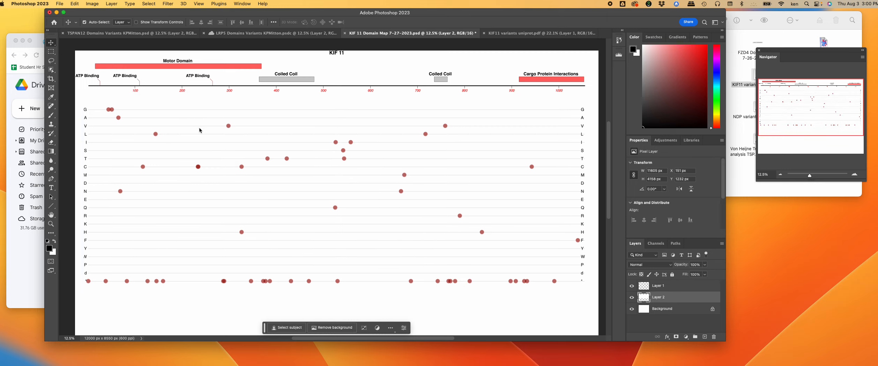
{"action": "key", "text": "Up"}
{"action": "key", "text": "Up"}
{"action": "key", "text": "Up"}
{"action": "key", "text": "Up"}
{"action": "key", "text": "Up"}
{"action": "key", "text": "Up"}
{"action": "key", "text": "Up"}
{"action": "key", "text": "Up"}
{"action": "key", "text": "Up"}
{"action": "key", "text": "Up"}
{"action": "key", "text": "Up"}
{"action": "key", "text": "Up"}
{"action": "key", "text": "Up"}
{"action": "key", "text": "Up"}
{"action": "key", "text": "Up"}
{"action": "key", "text": "Up"}
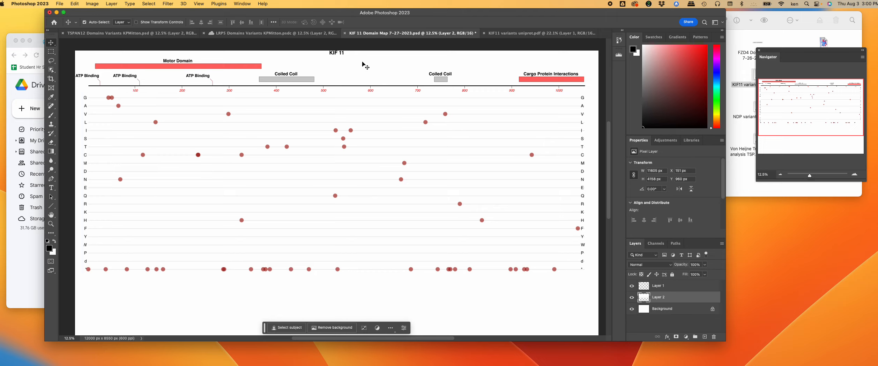
{"action": "key", "text": "super+s"}
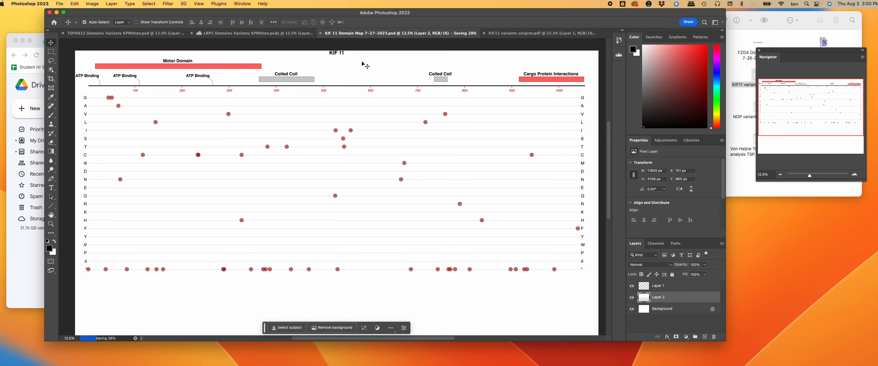
{"action": "left_click", "coordinate": [53, 53]}
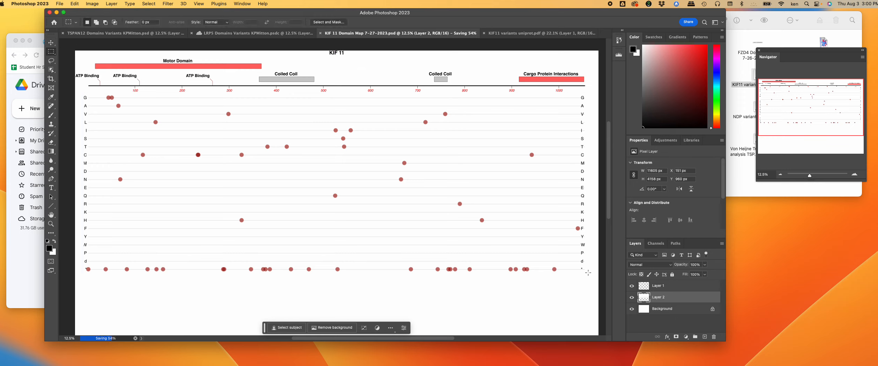
Step: Crop the canvas to 11770 x 5097 px around the map and plot, save, and deselect
{"action": "left_click_drag", "start_coordinate": [588, 272], "coordinate": [75, 51]}
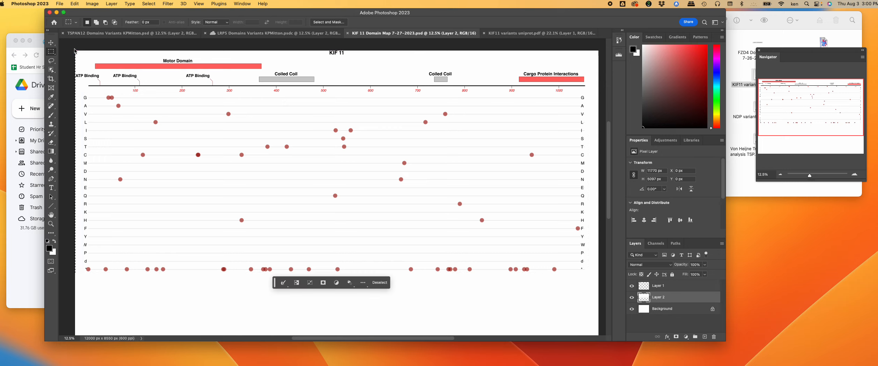
{"action": "left_click", "coordinate": [91, 4]}
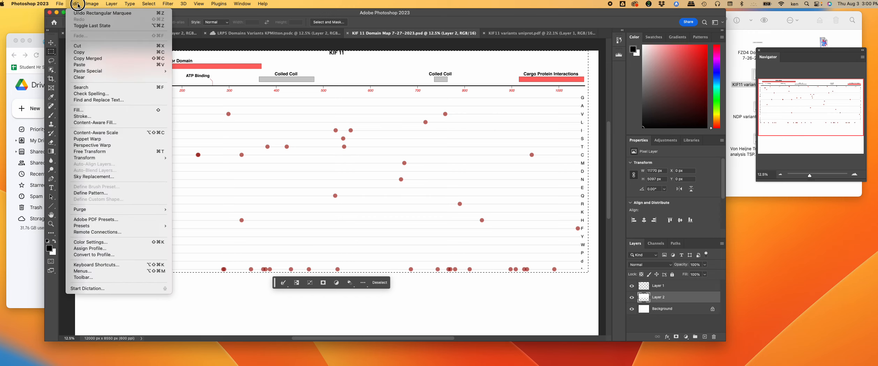
{"action": "left_click", "coordinate": [94, 75]}
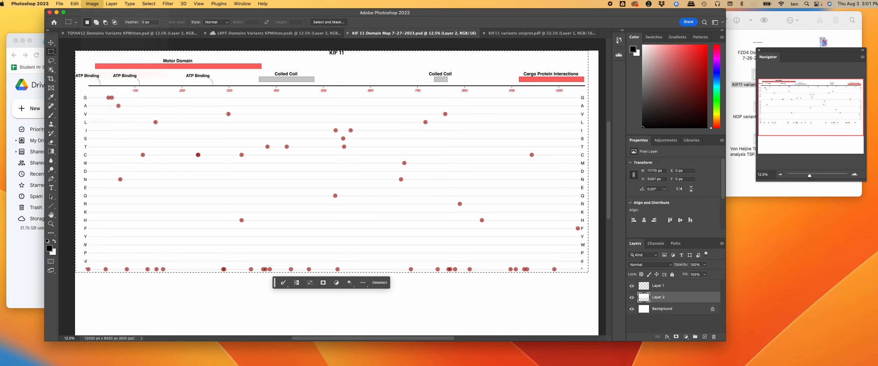
{"action": "key", "text": "super+s"}
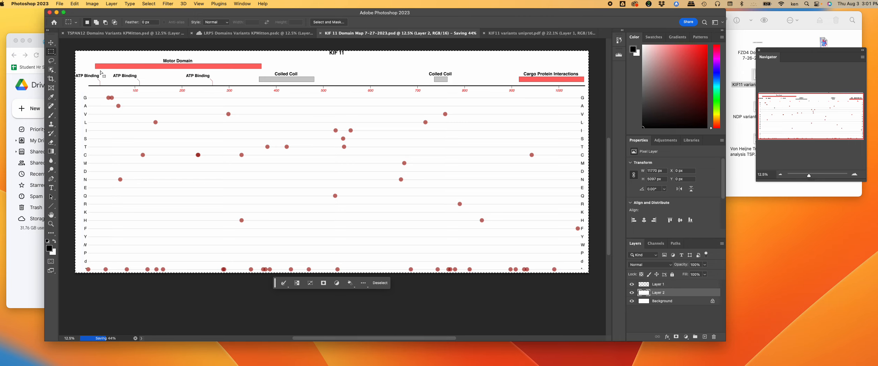
{"action": "left_click", "coordinate": [90, 61]}
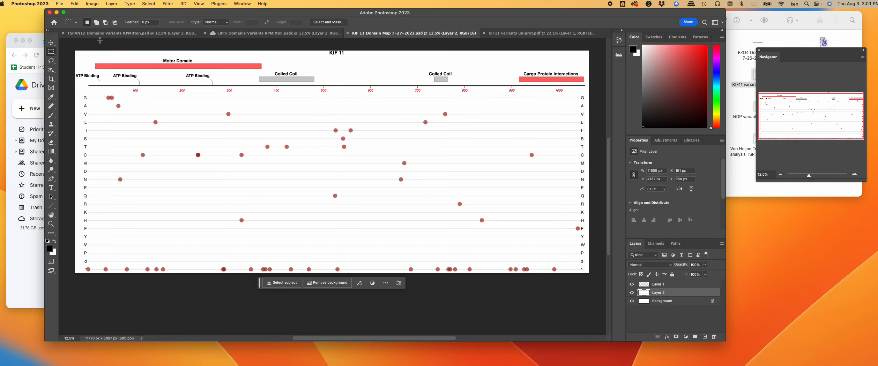
{"action": "left_click", "coordinate": [60, 4]}
Step: Save a Photoshop PDF copy with Preserve Photoshop Editing Capabilities unchecked
{"action": "left_click", "coordinate": [75, 87]}
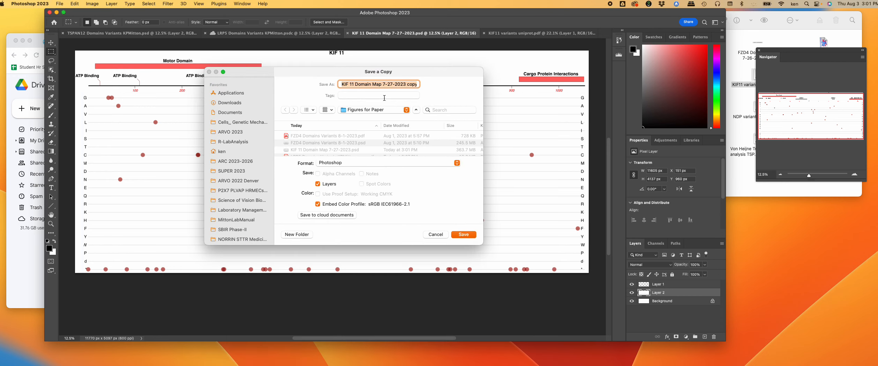
{"action": "left_click", "coordinate": [362, 164]}
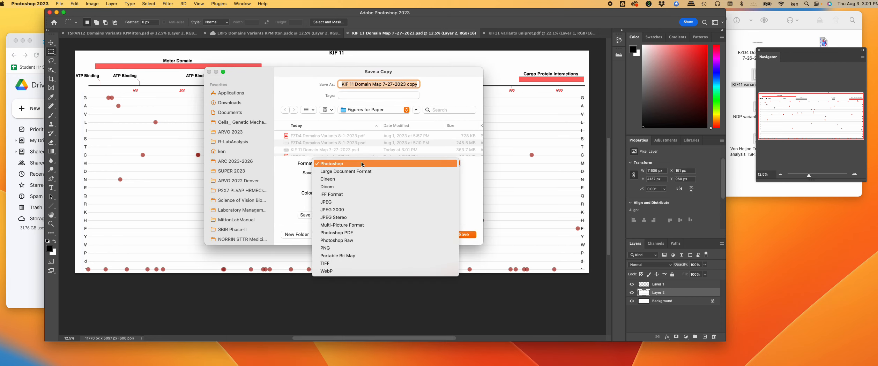
{"action": "left_click", "coordinate": [358, 232]}
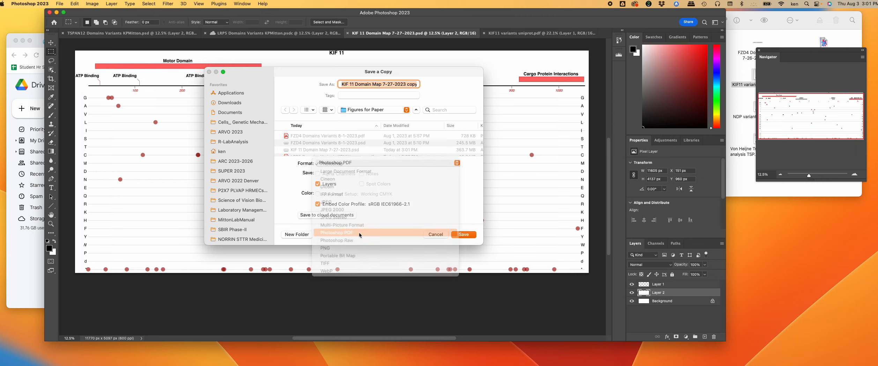
{"action": "left_click", "coordinate": [465, 233]}
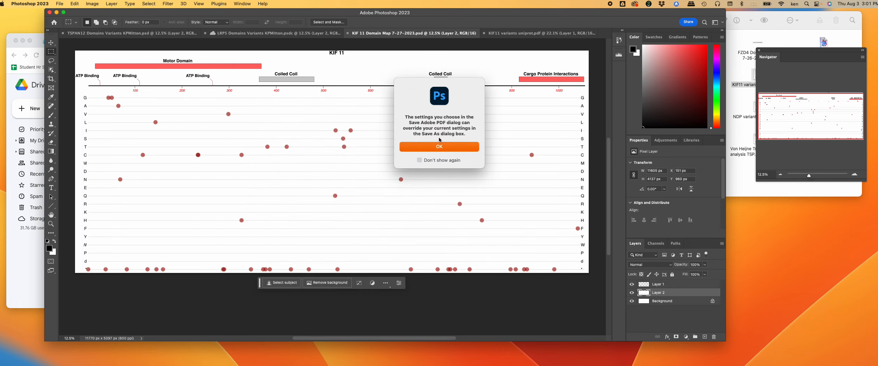
{"action": "left_click", "coordinate": [439, 147]}
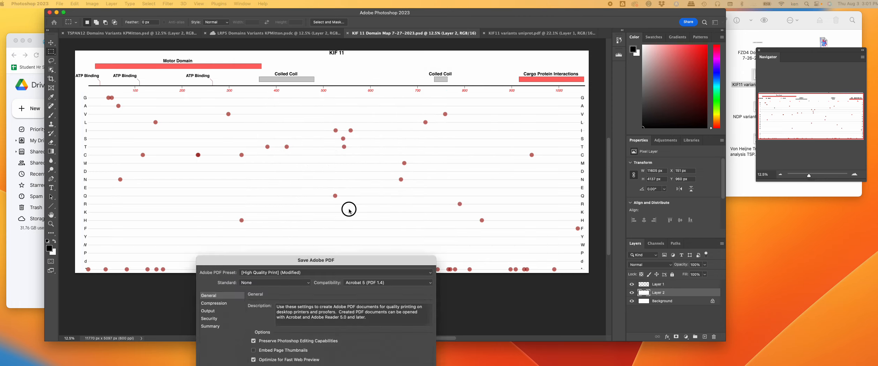
{"action": "left_click", "coordinate": [300, 154]}
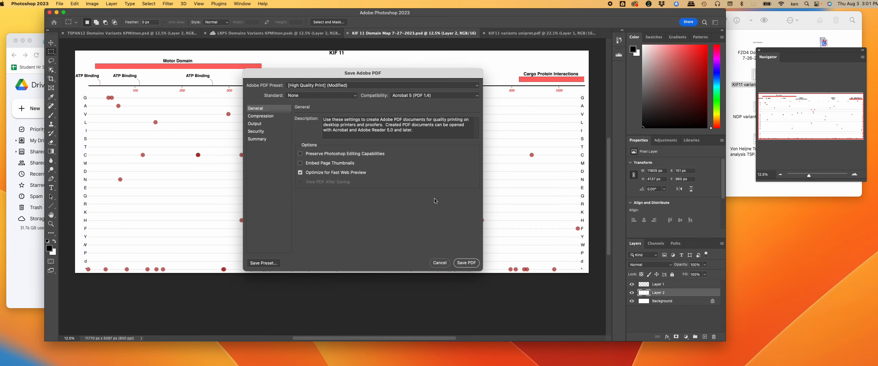
{"action": "left_click", "coordinate": [468, 264]}
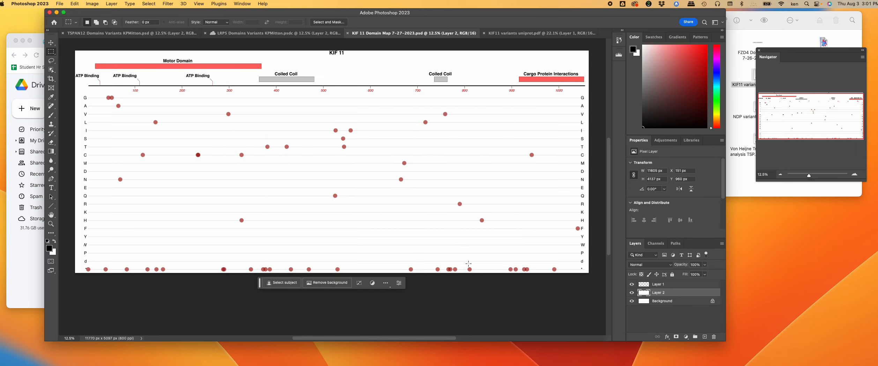